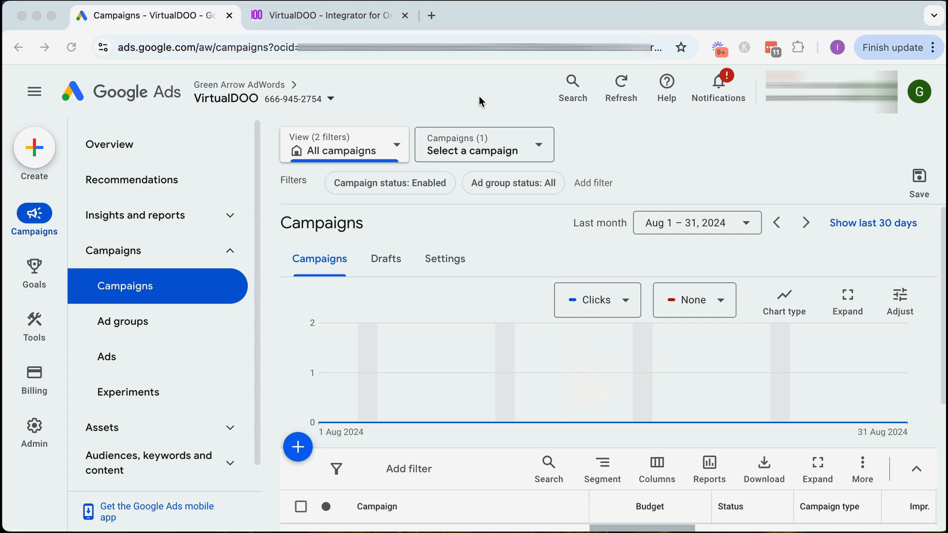
Step: Look over the VirtualDOO website's home page and return to the Google Ads campaigns overview
click(318, 17)
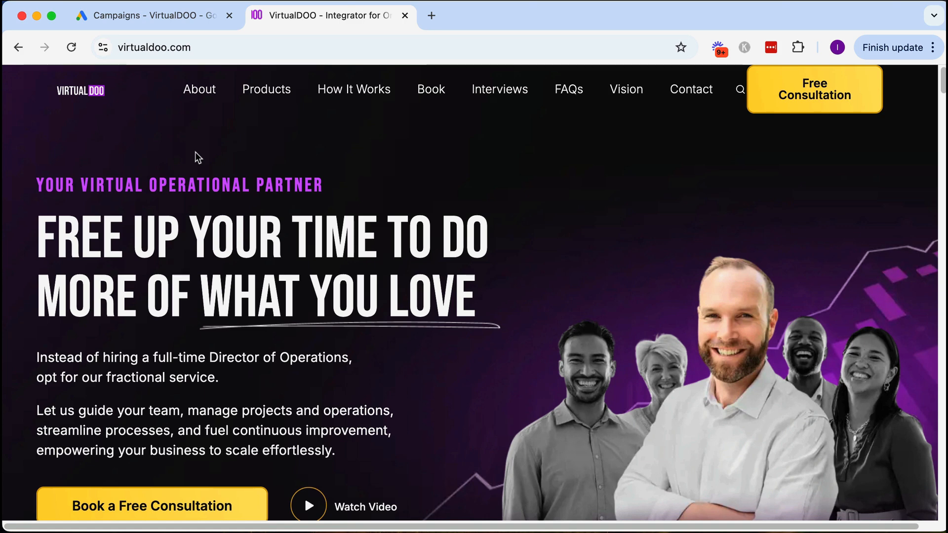
scroll(172, 205, down, 1)
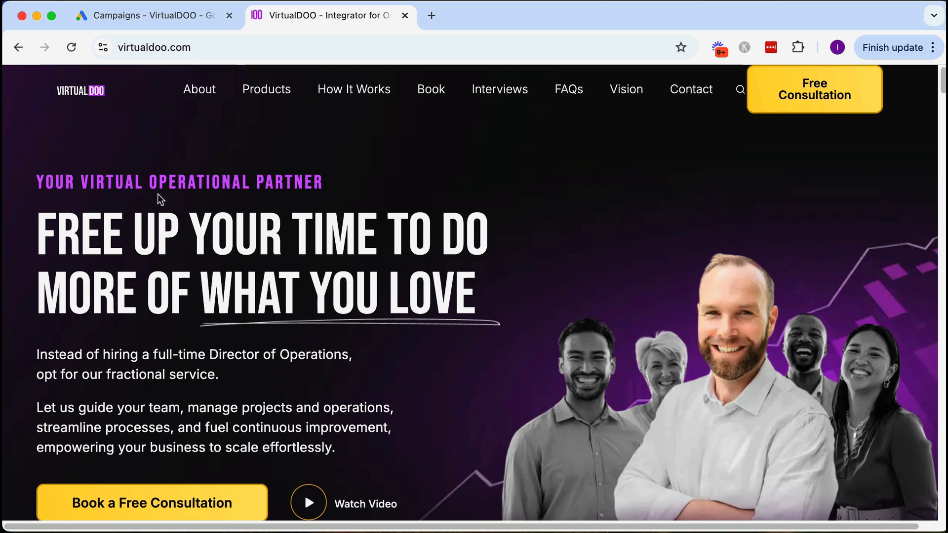
click(164, 23)
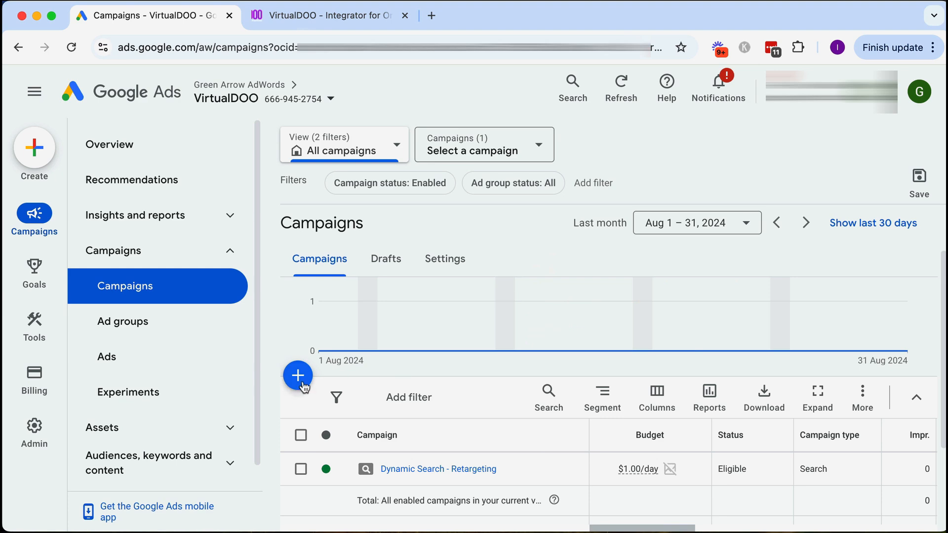
Step: Start a new campaign and choose to create it without a goal's guidance
click(299, 380)
click(350, 393)
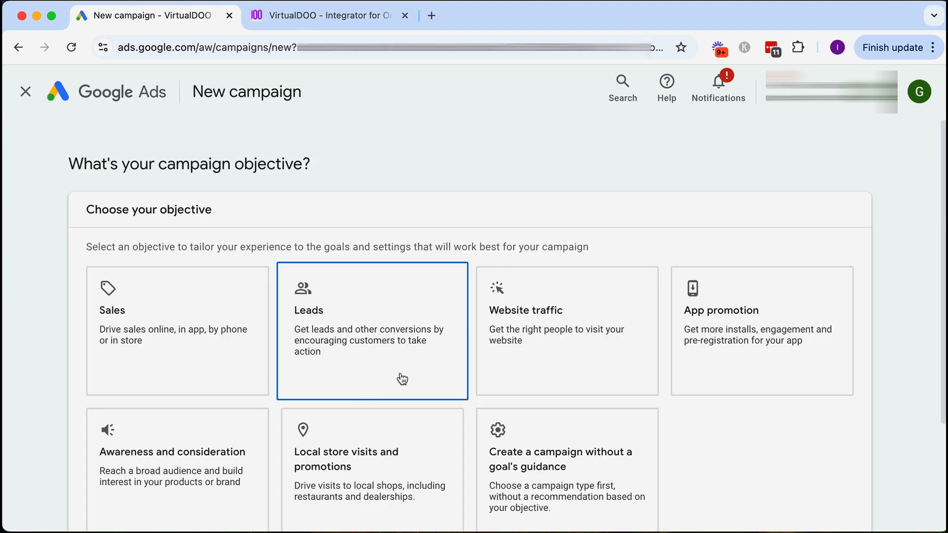
scroll(882, 444, down, 2)
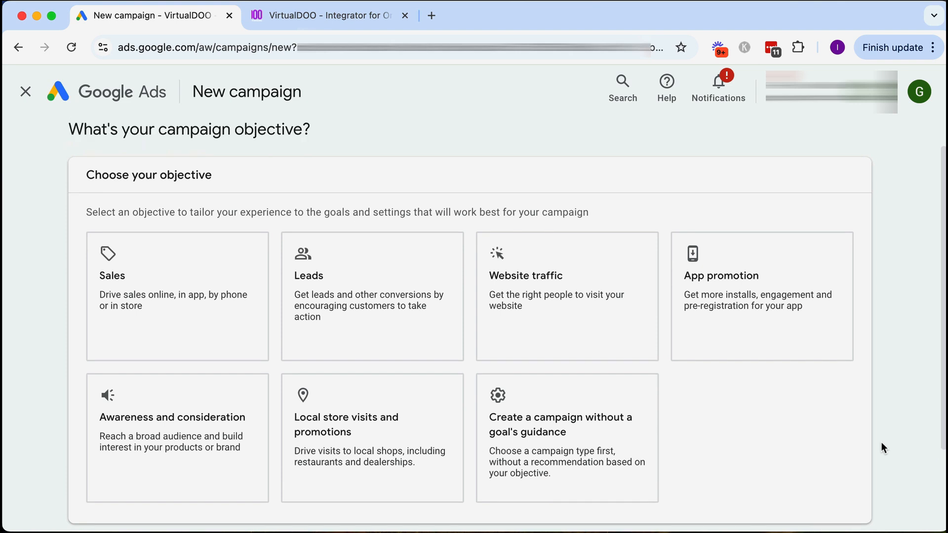
drag(119, 132, 313, 136)
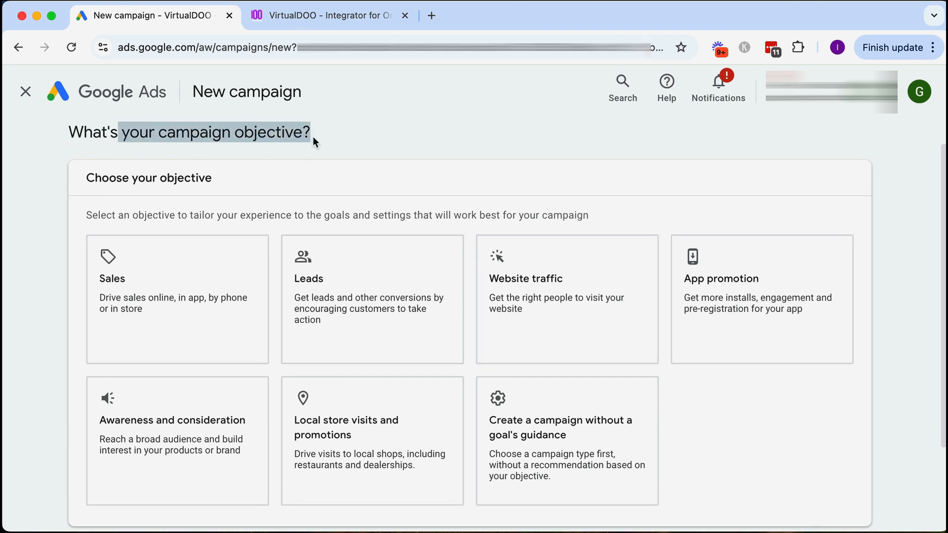
click(313, 140)
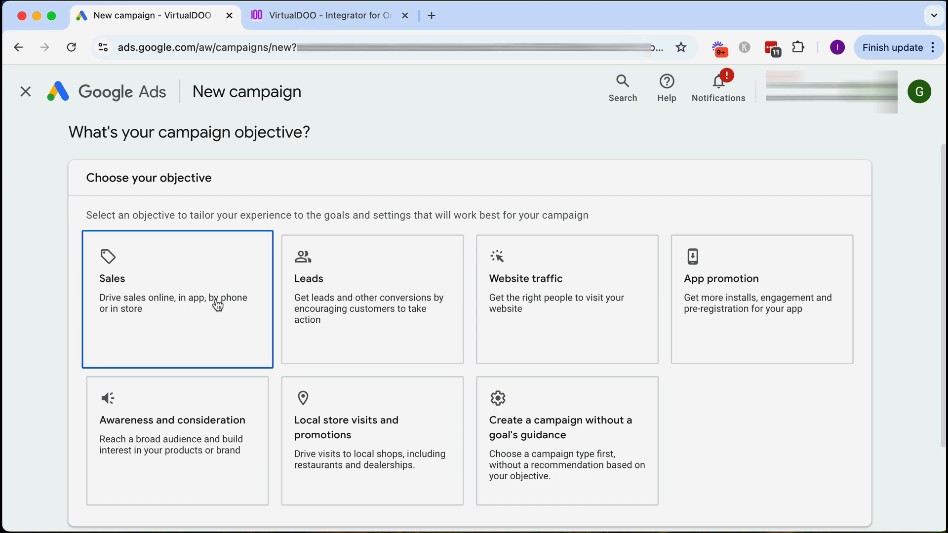
scroll(686, 441, down, 1)
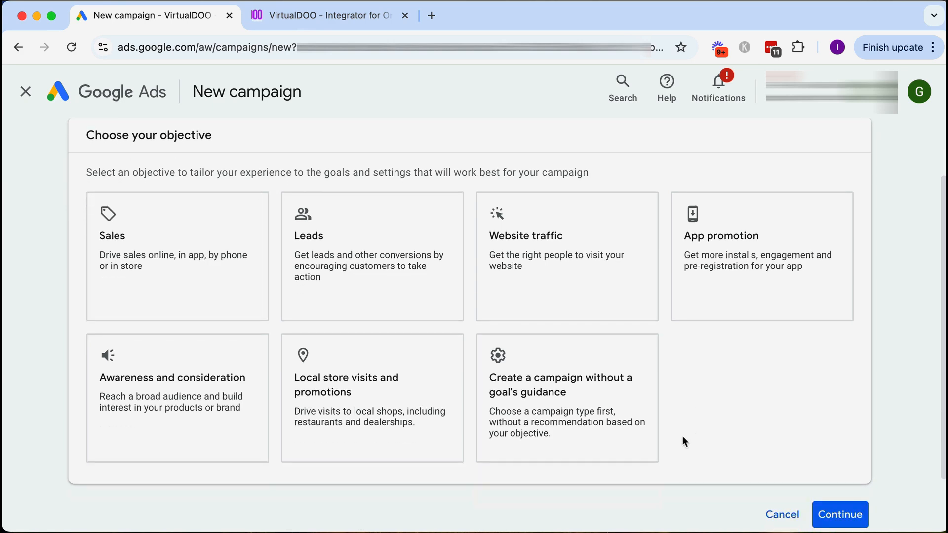
click(535, 417)
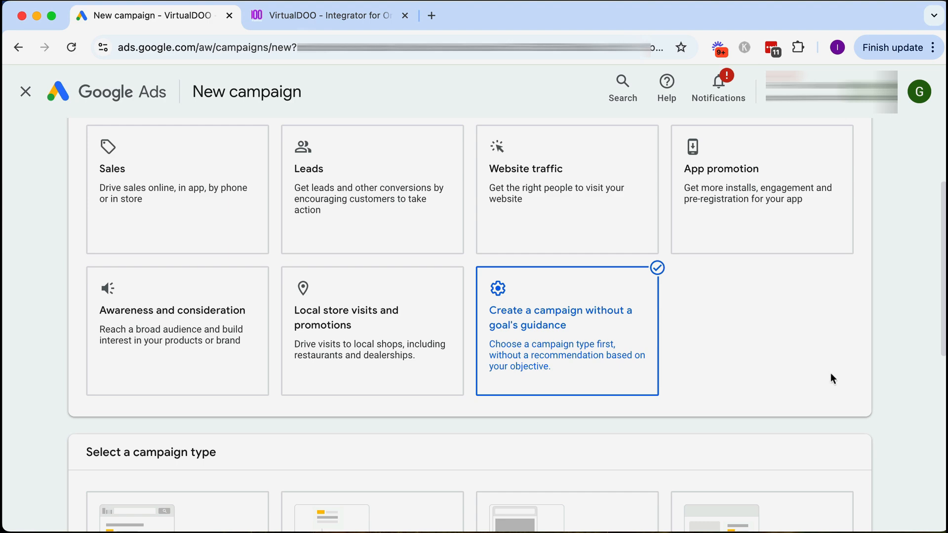
Step: Choose Search as the campaign type and continue with the account-default Subscribe conversion goal, leaving website visits and phone calls unselected
scroll(892, 424, down, 2)
scroll(892, 423, down, 4)
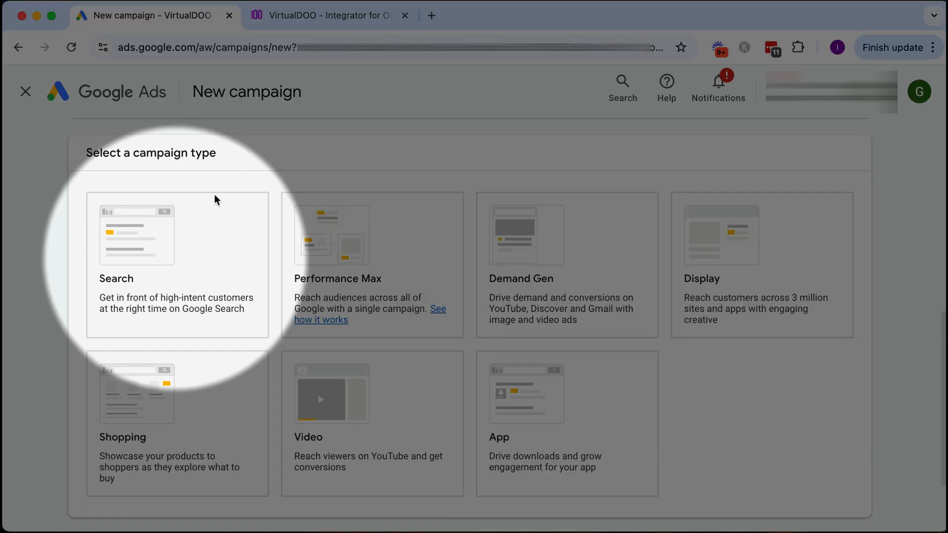
click(168, 275)
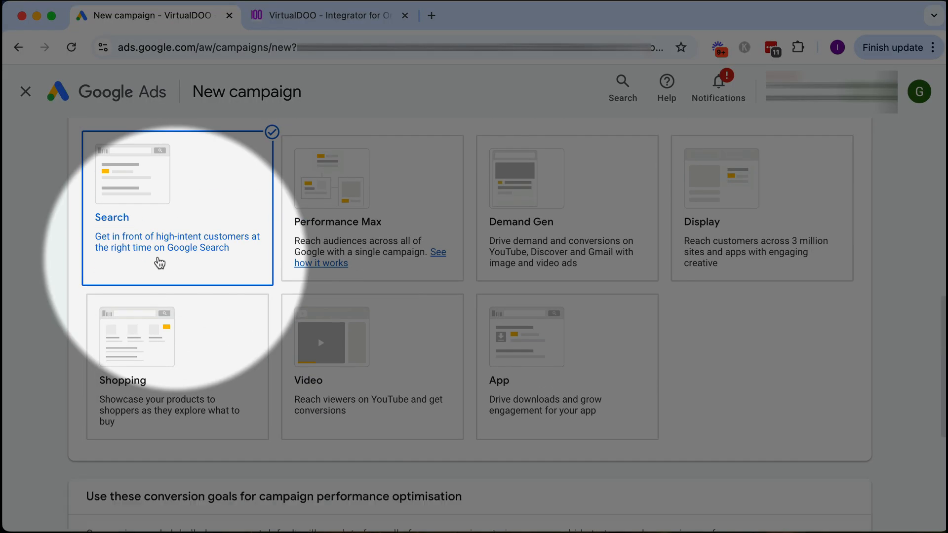
scroll(809, 400, down, 2)
scroll(809, 403, down, 3)
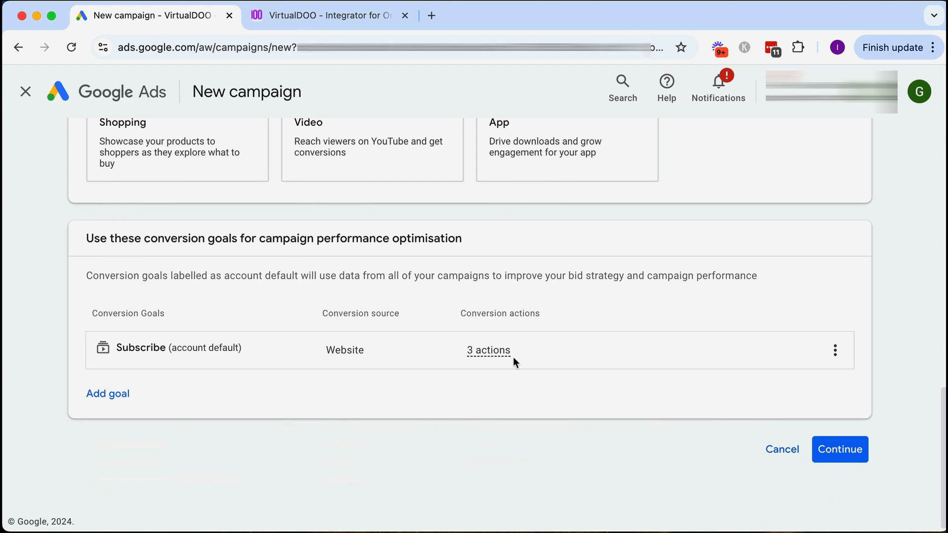
click(842, 450)
scroll(712, 404, down, 2)
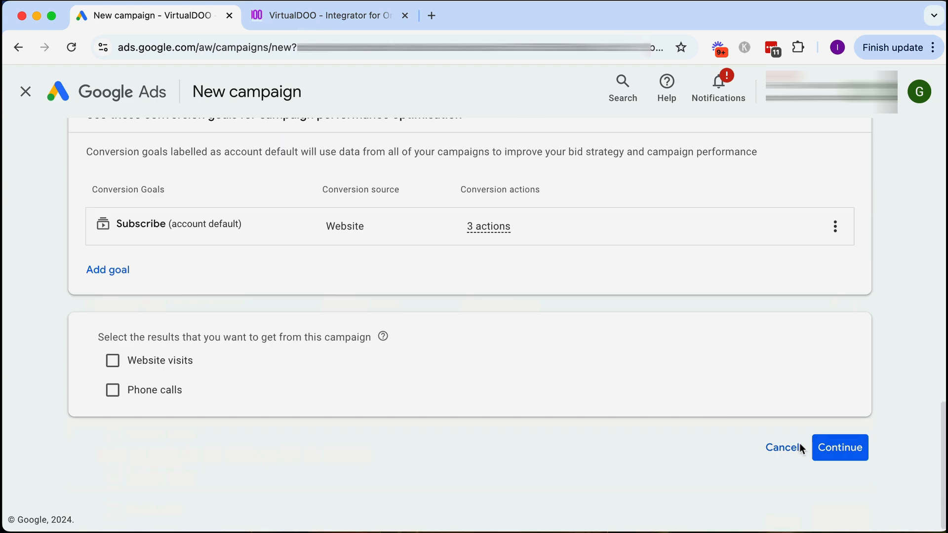
click(839, 446)
scroll(840, 447, down, 3)
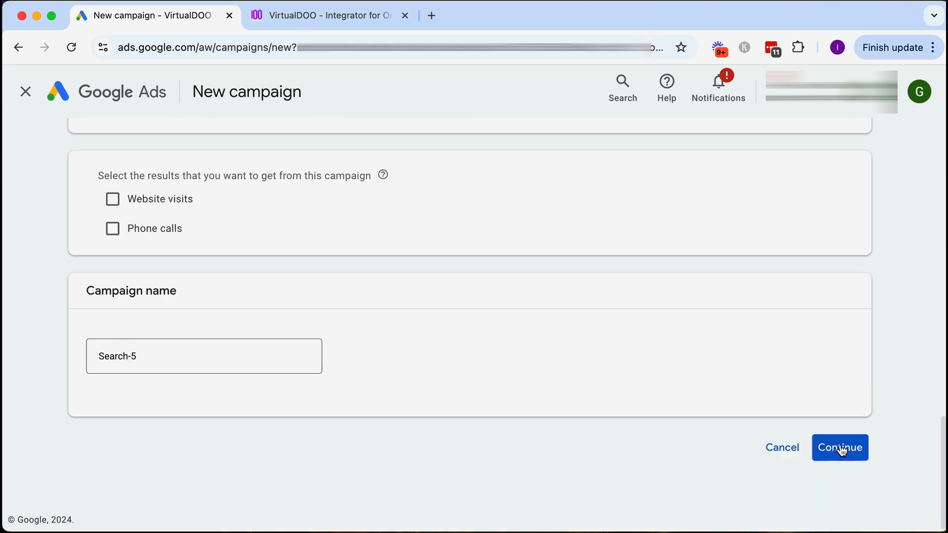
Step: Name the campaign "Search - USA/Can" and start it as a new campaign instead of finishing the saved draft
drag(155, 358, 95, 356)
text(Sear)
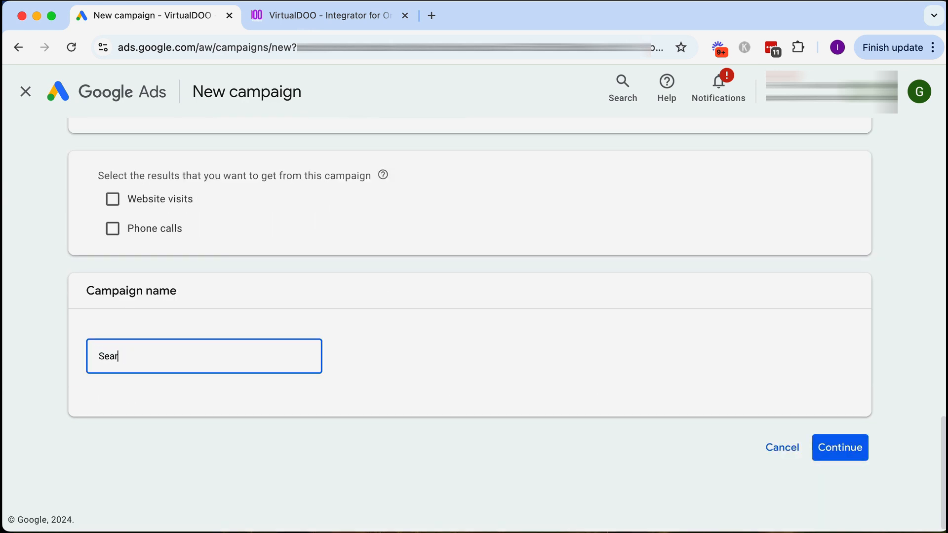
text(ch - USA/Can)
click(843, 452)
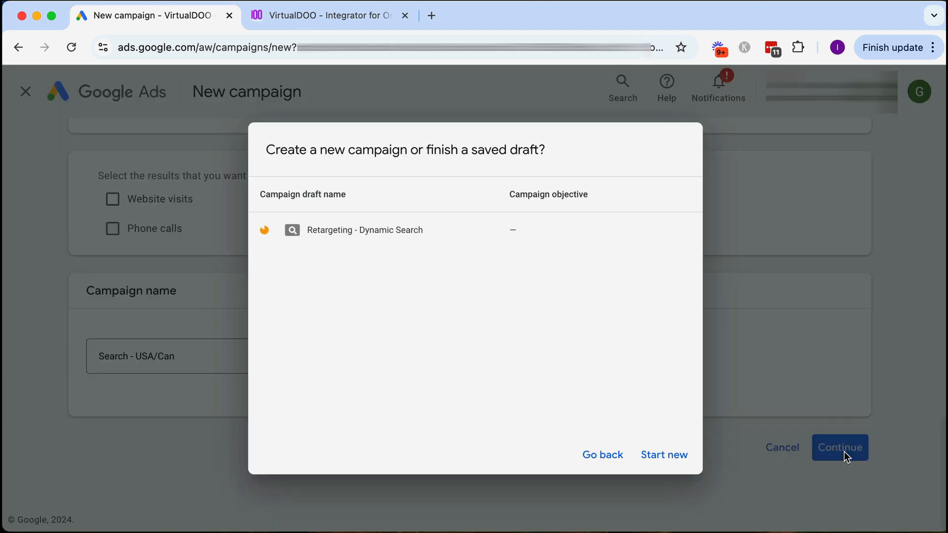
click(664, 455)
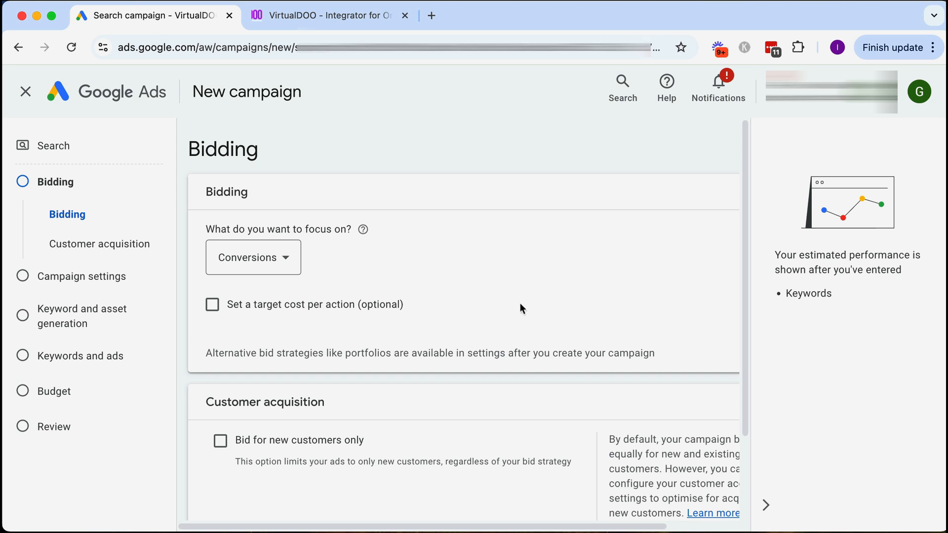
Step: Collapse the estimated performance pane and accept Conversions as the bidding focus without a target cost per action
click(764, 503)
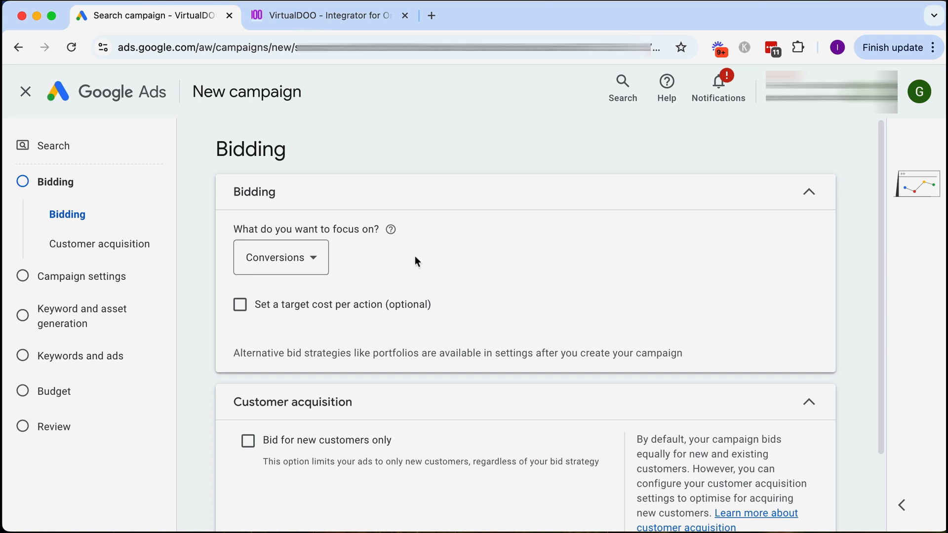
scroll(528, 279, down, 2)
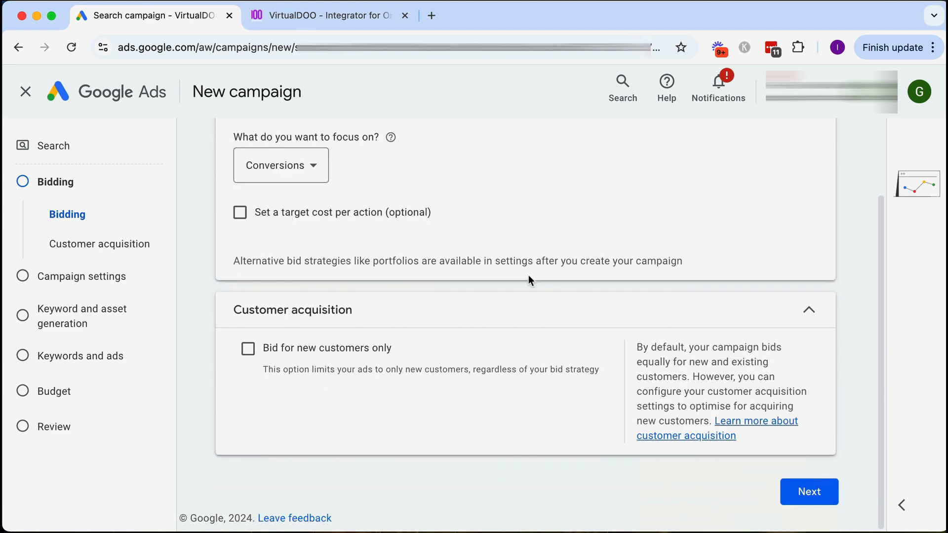
click(805, 492)
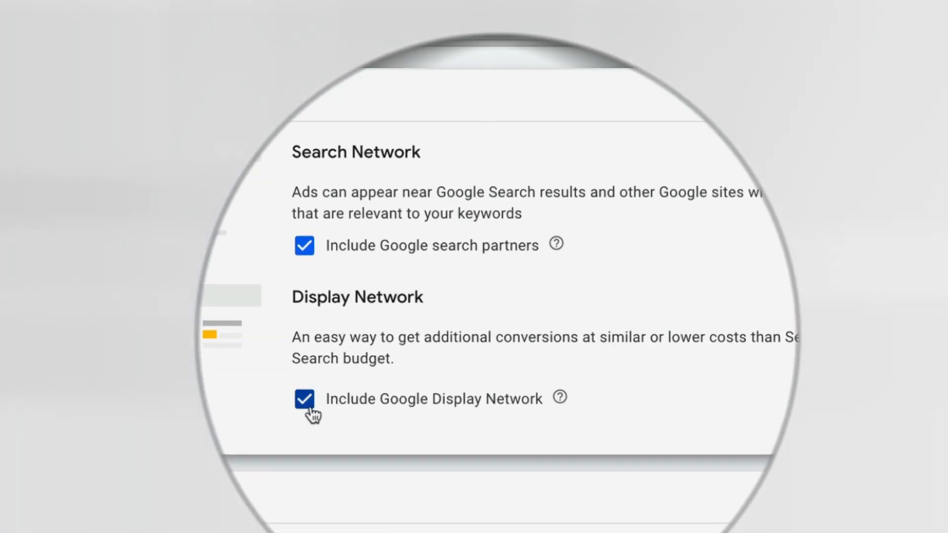
Step: Exclude the Google Display Network and Google search partners from the campaign's networks
click(363, 423)
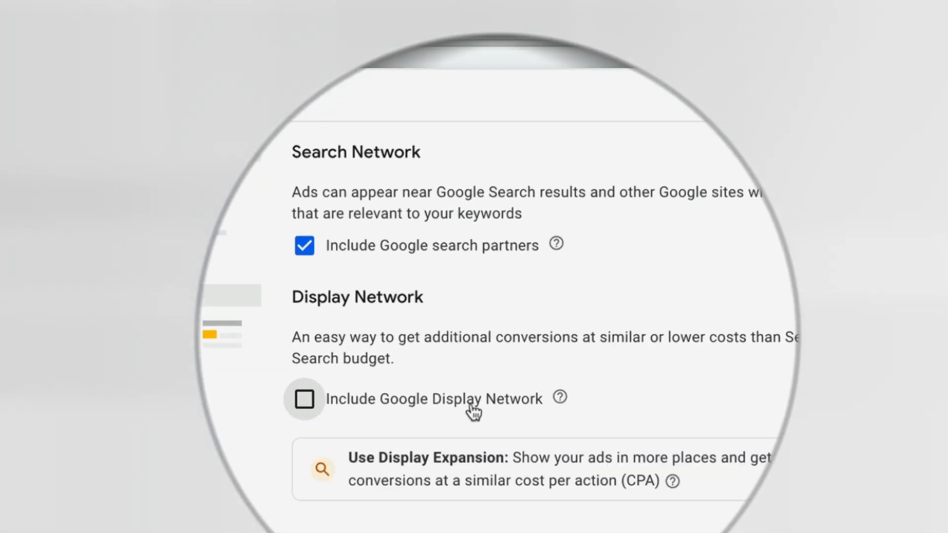
click(305, 251)
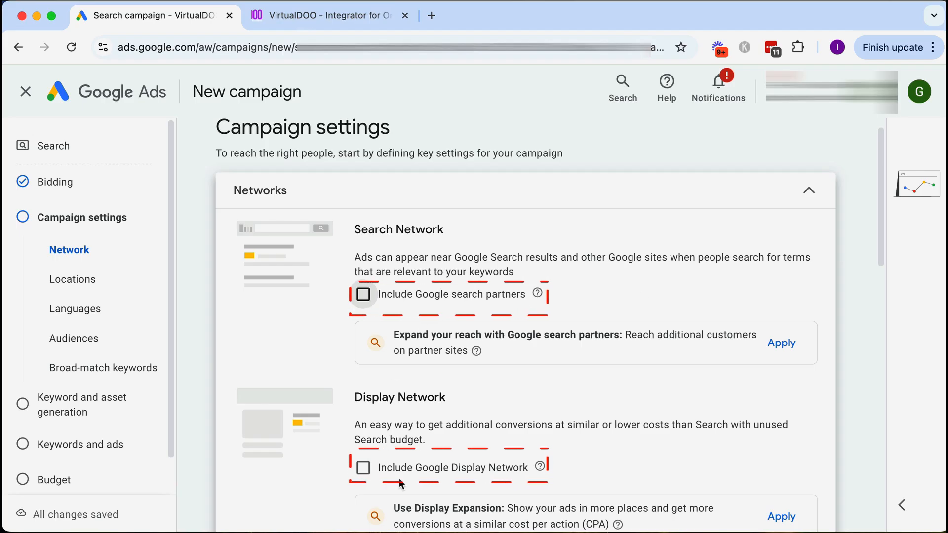
drag(354, 226, 441, 223)
click(441, 224)
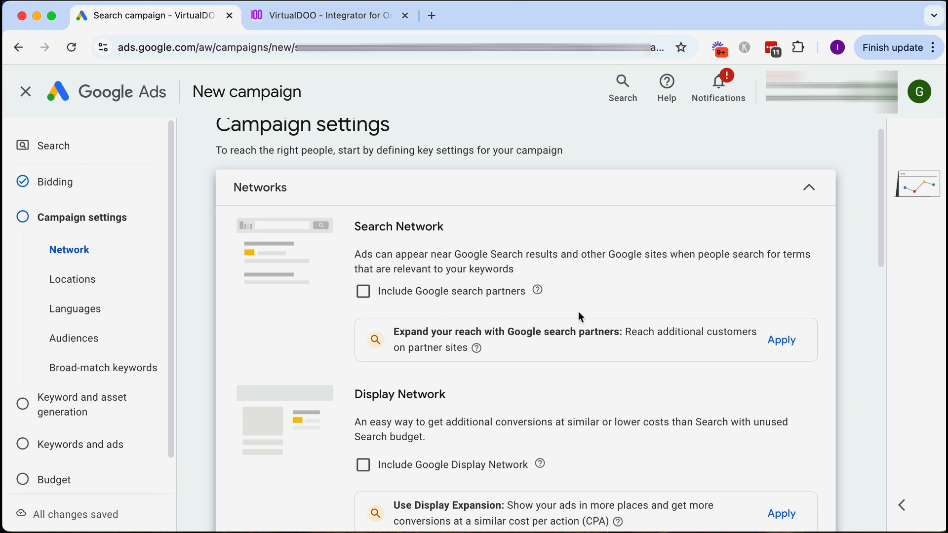
scroll(629, 288, down, 3)
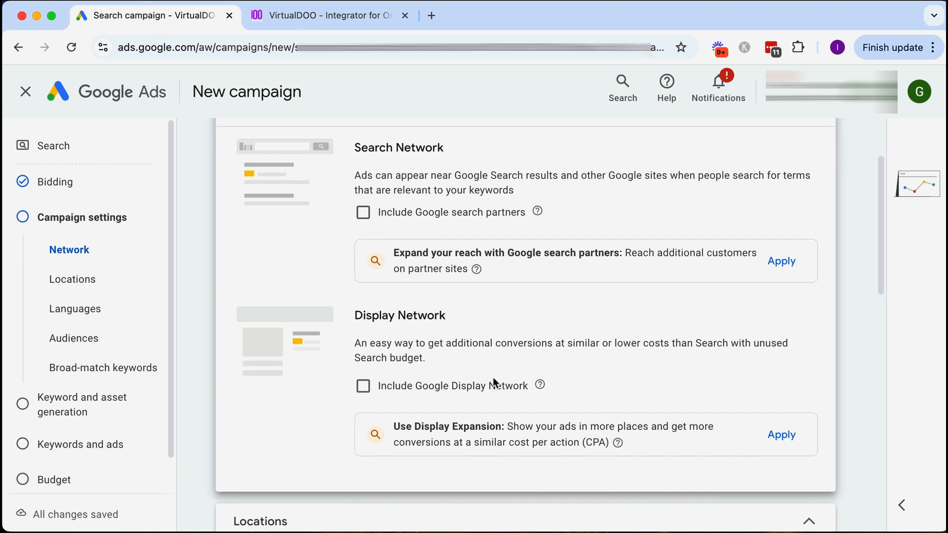
scroll(591, 347, down, 3)
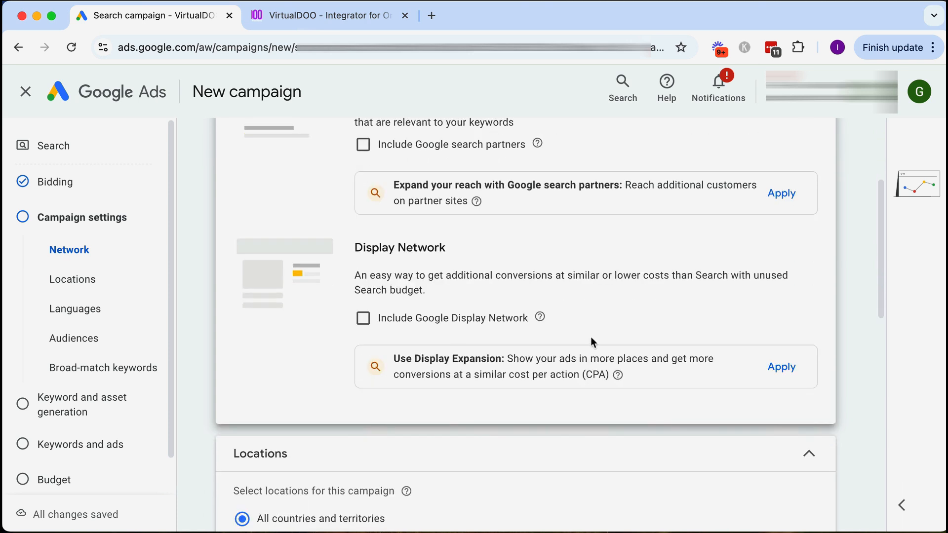
scroll(590, 337, down, 1)
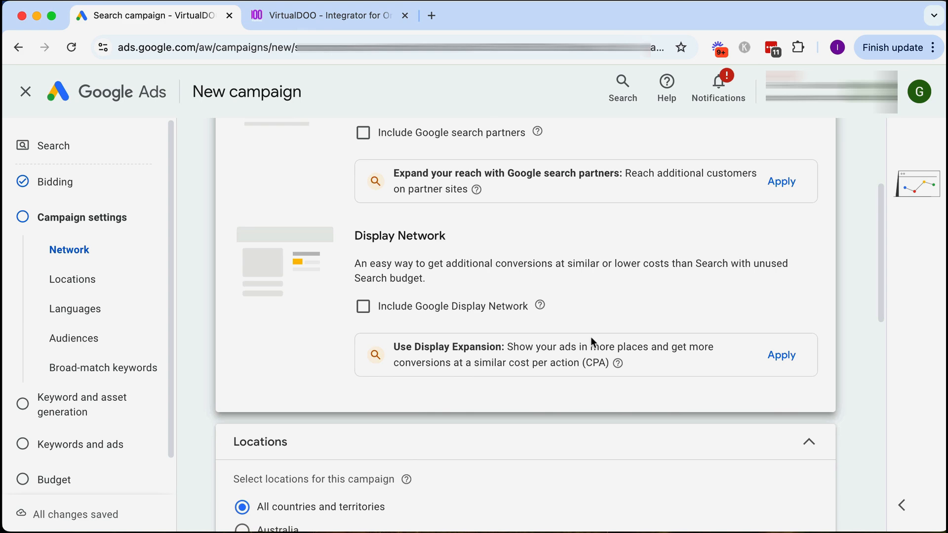
scroll(590, 337, up, 4)
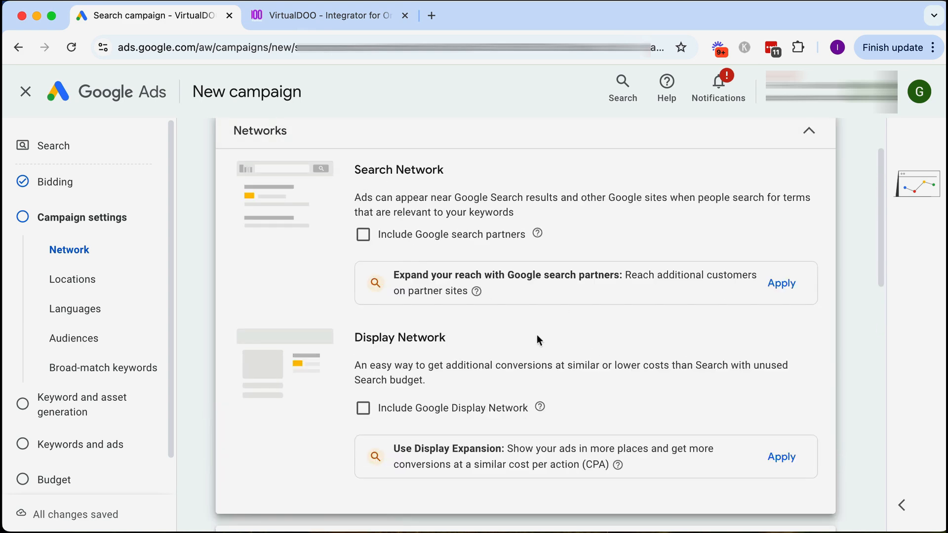
Step: Target the campaign at other locations, including the countries United States and Canada
scroll(540, 334, down, 10)
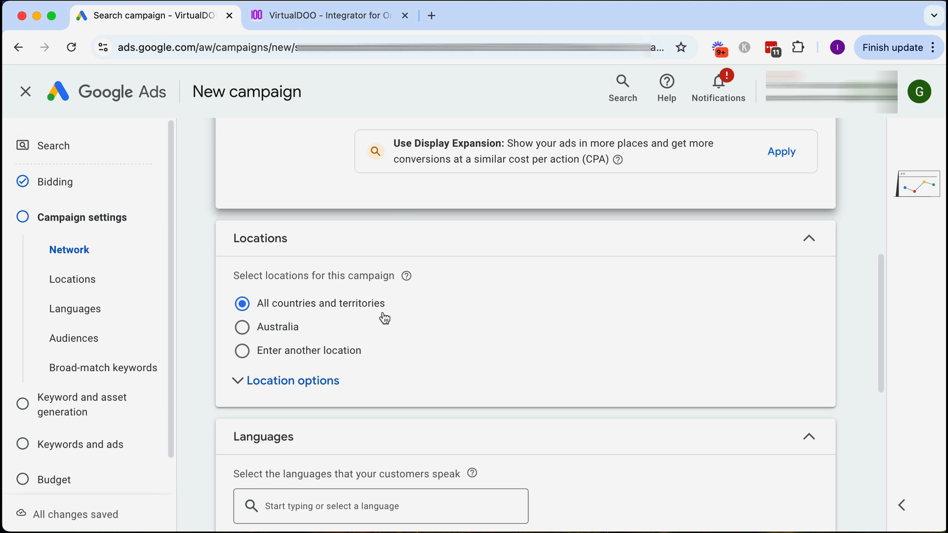
click(260, 335)
click(270, 354)
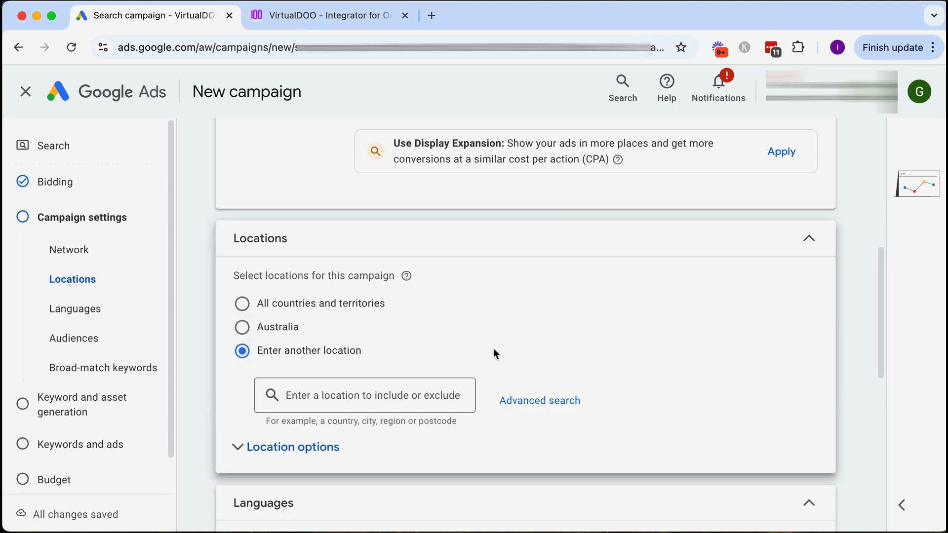
scroll(494, 349, down, 1)
click(350, 354)
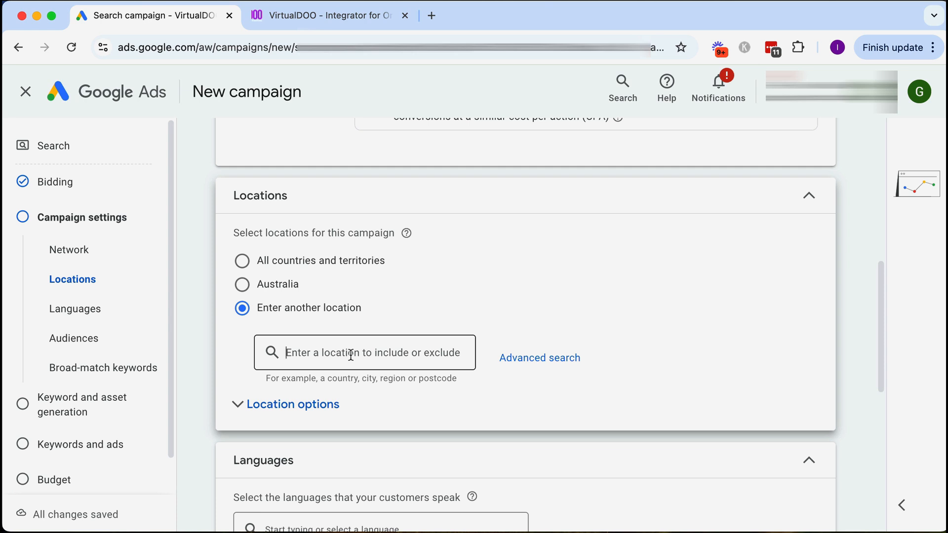
text(united)
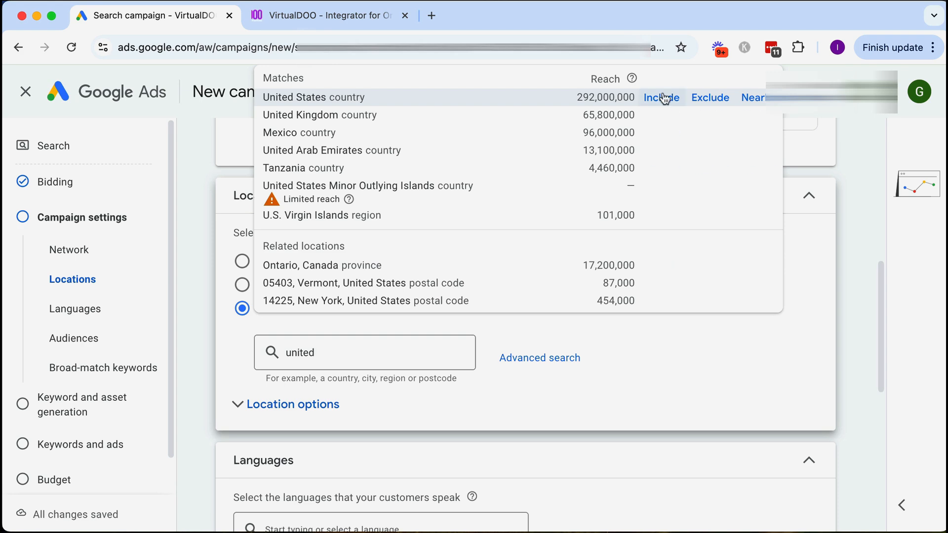
click(662, 97)
click(349, 414)
text(cana)
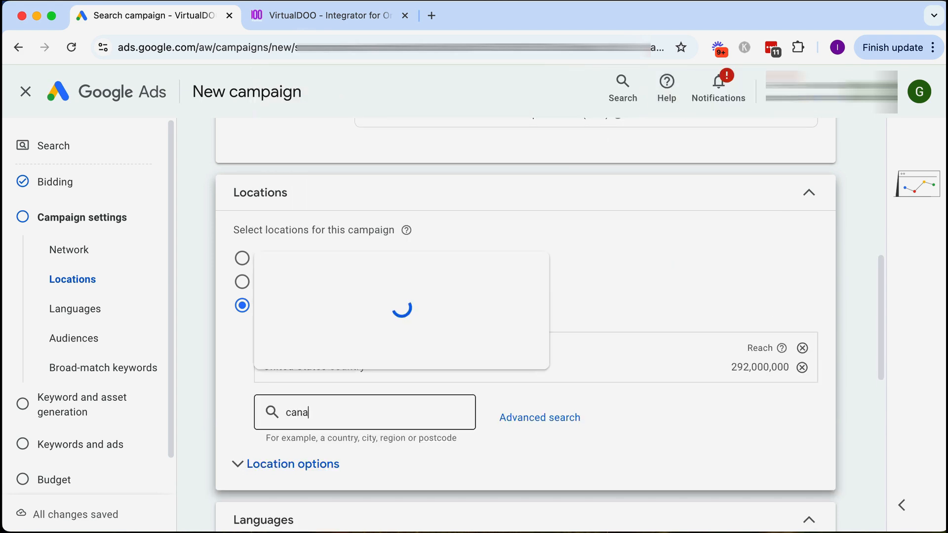
click(664, 153)
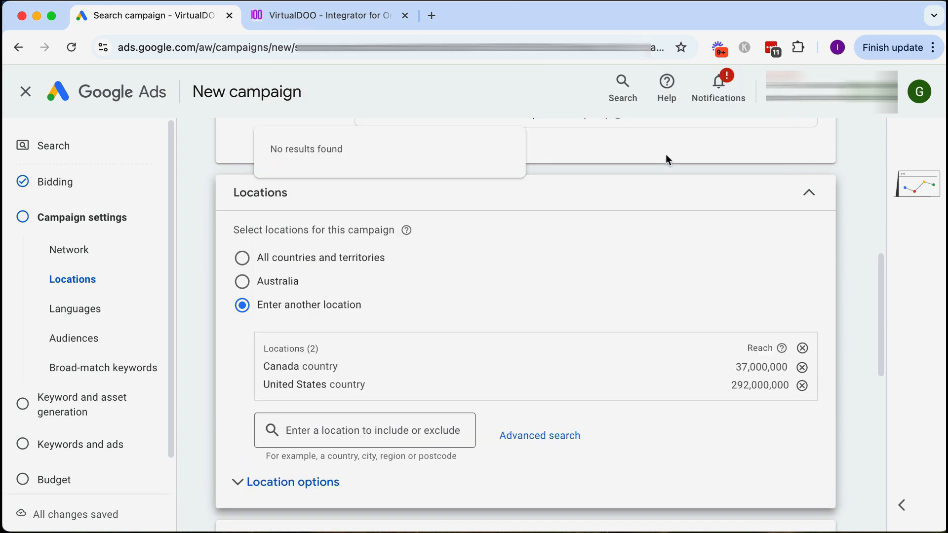
scroll(575, 326, down, 2)
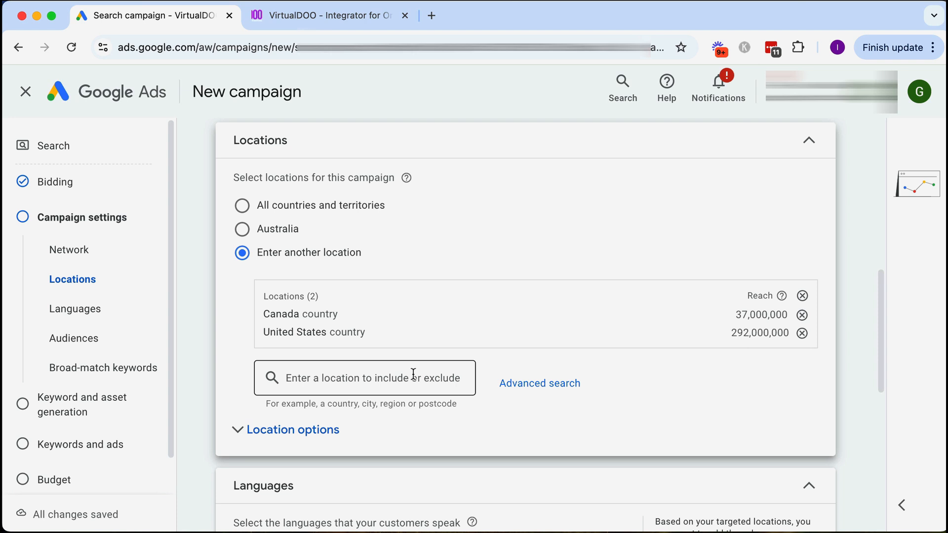
click(528, 383)
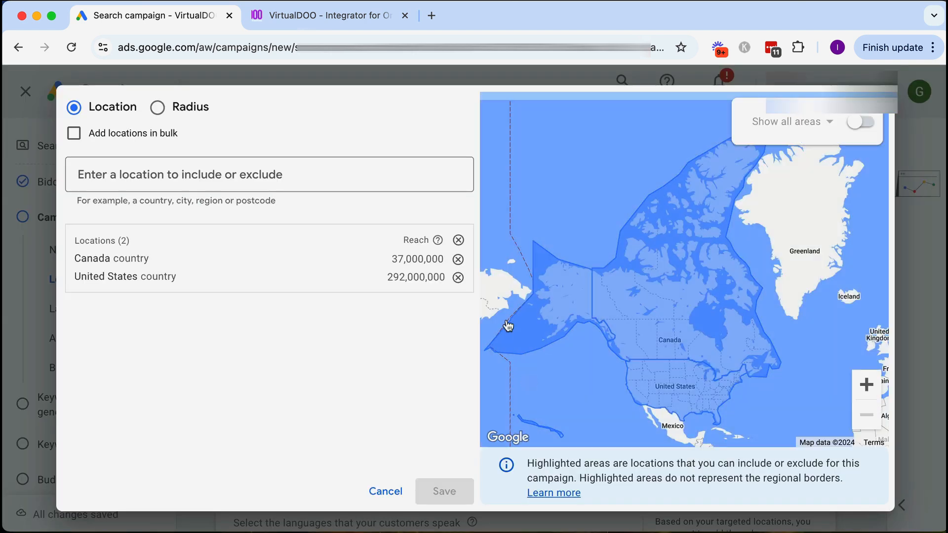
click(158, 107)
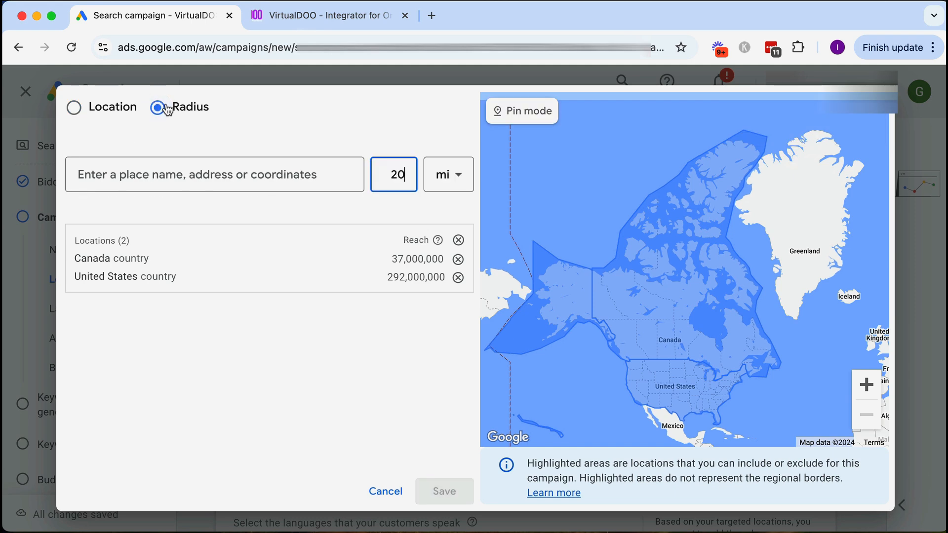
click(152, 175)
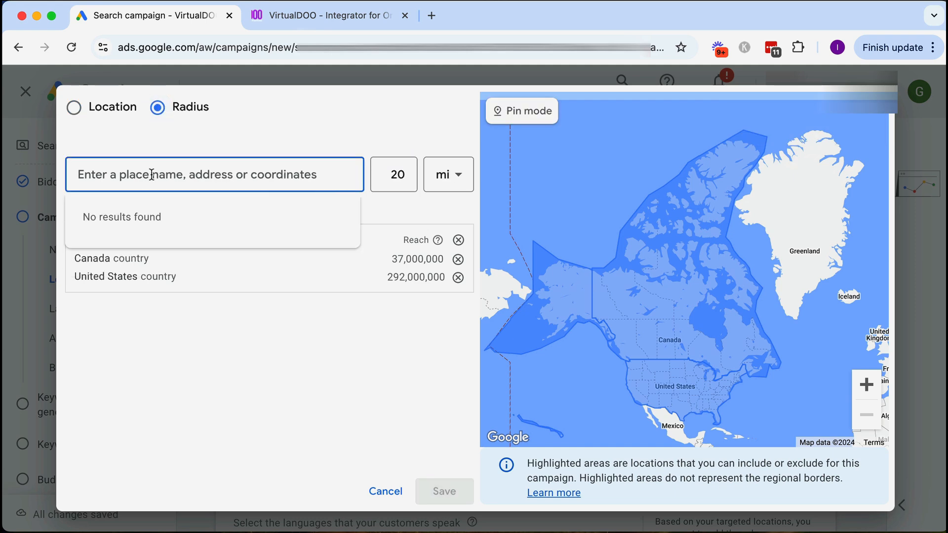
text(sydney)
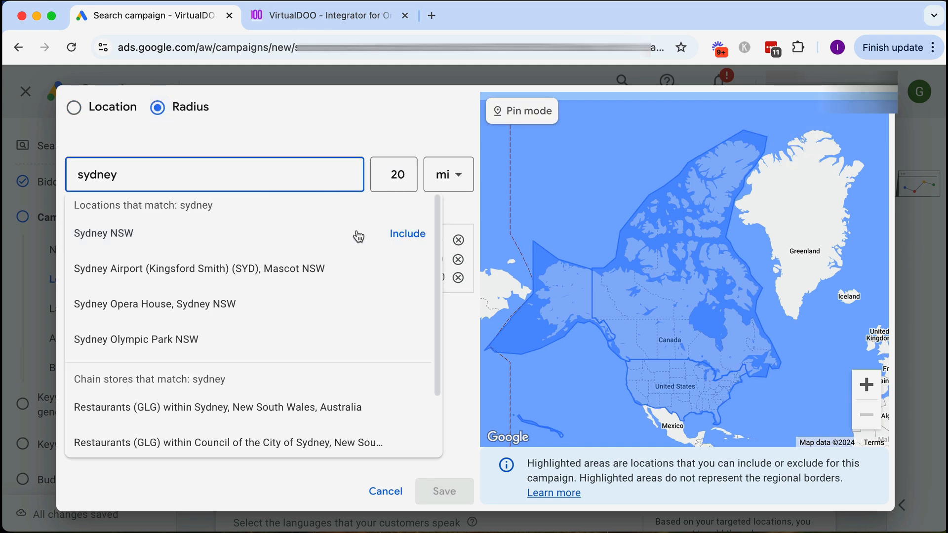
click(404, 234)
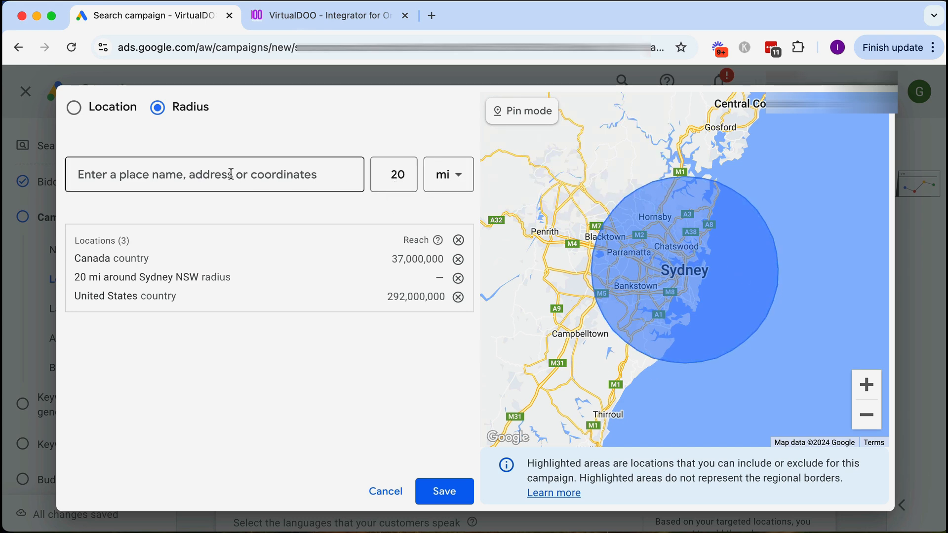
click(385, 492)
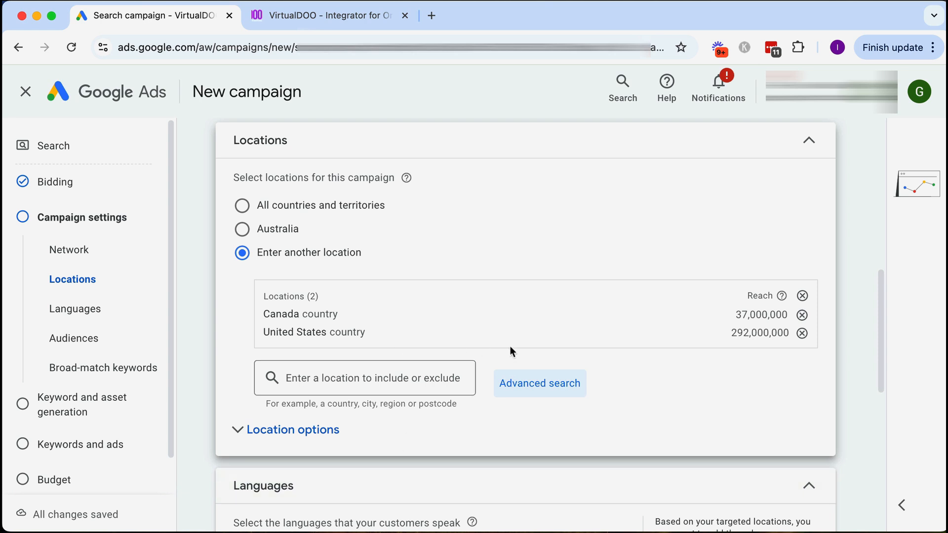
Step: Set the location options to include only Presence: people in or regularly in the included locations
scroll(624, 354, down, 1)
scroll(623, 356, down, 3)
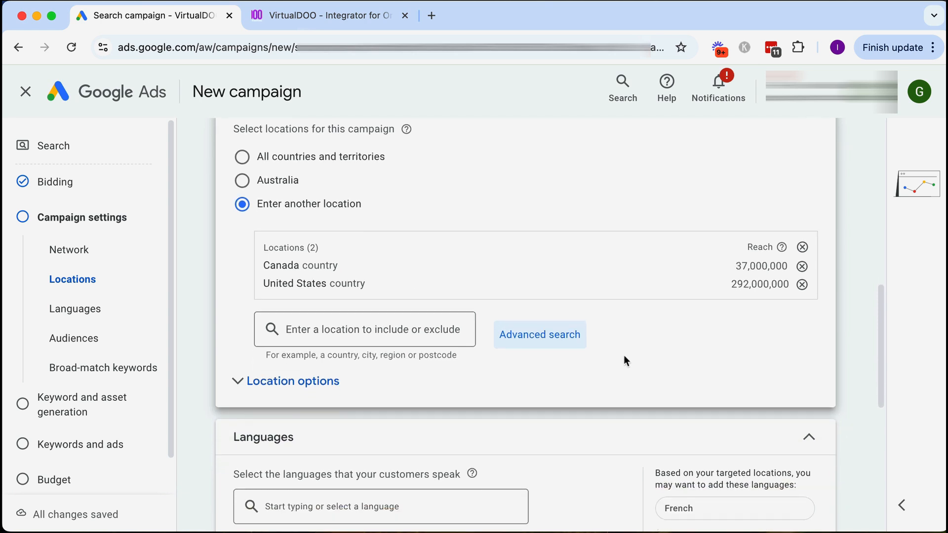
click(285, 364)
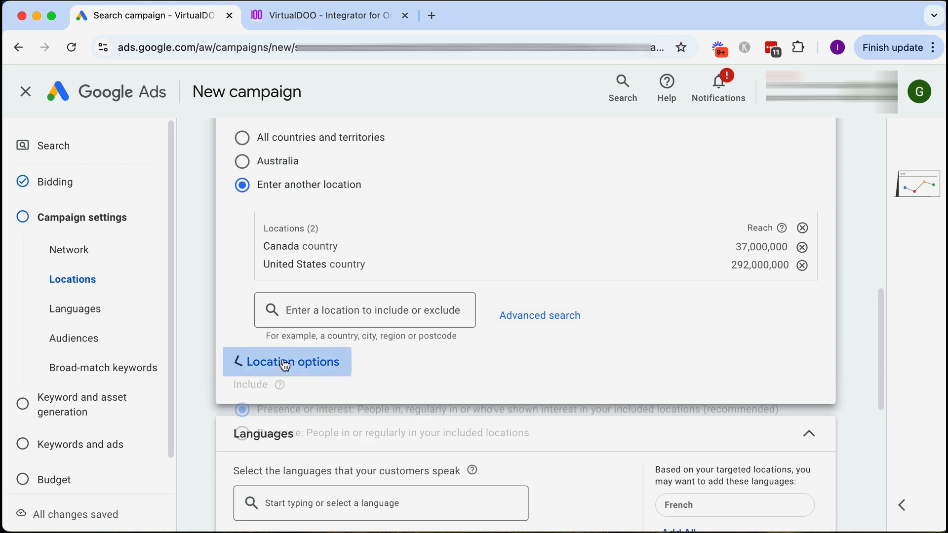
scroll(452, 359, down, 4)
scroll(452, 359, down, 3)
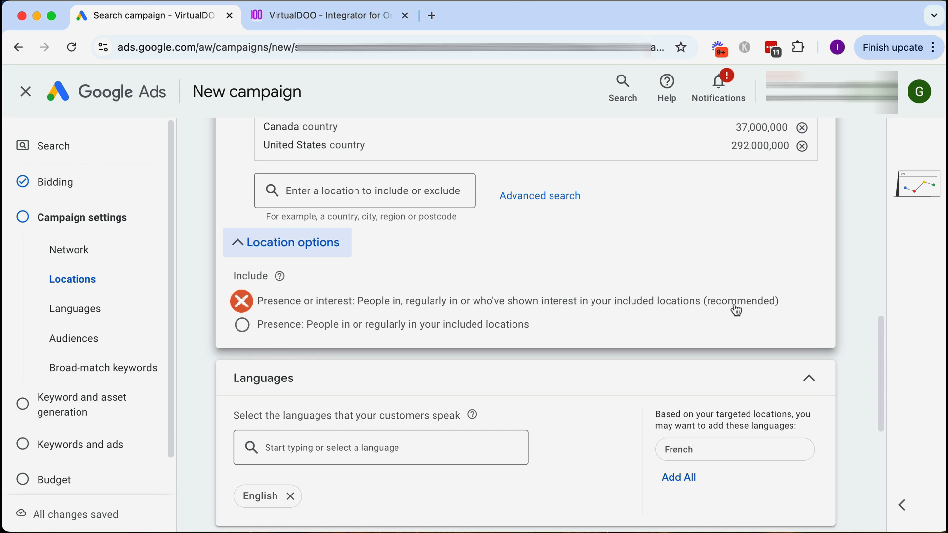
click(242, 325)
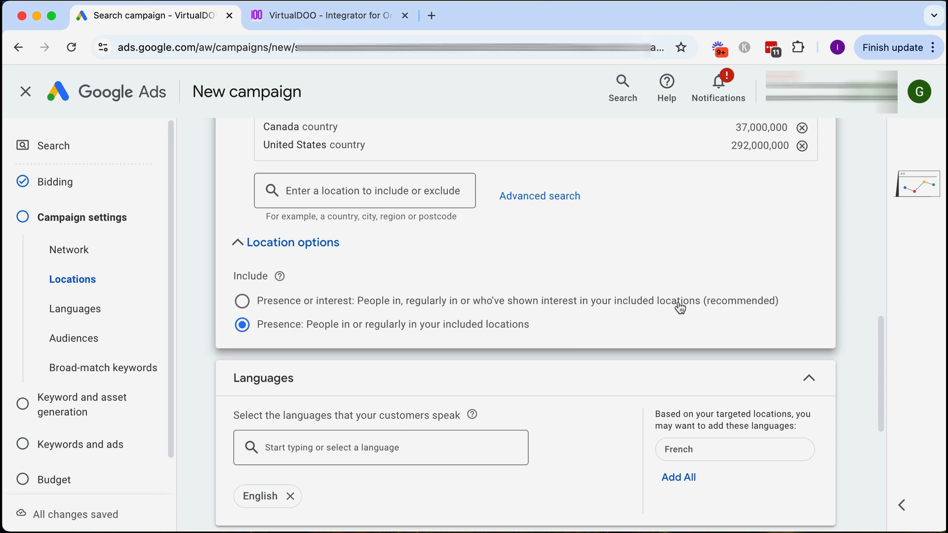
scroll(667, 308, up, 1)
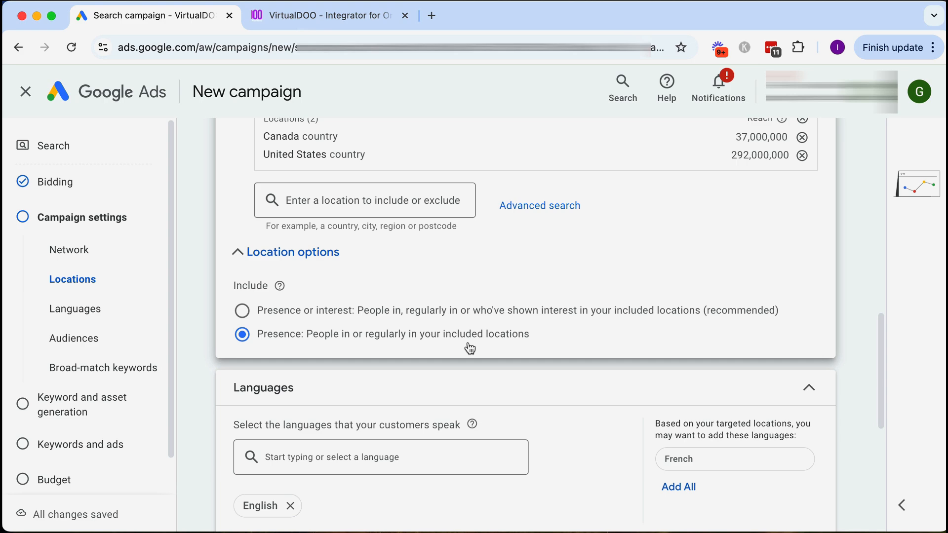
Step: Keep English as the campaign language and turn off broad-match keywords so that keyword match types are used
scroll(470, 348, down, 5)
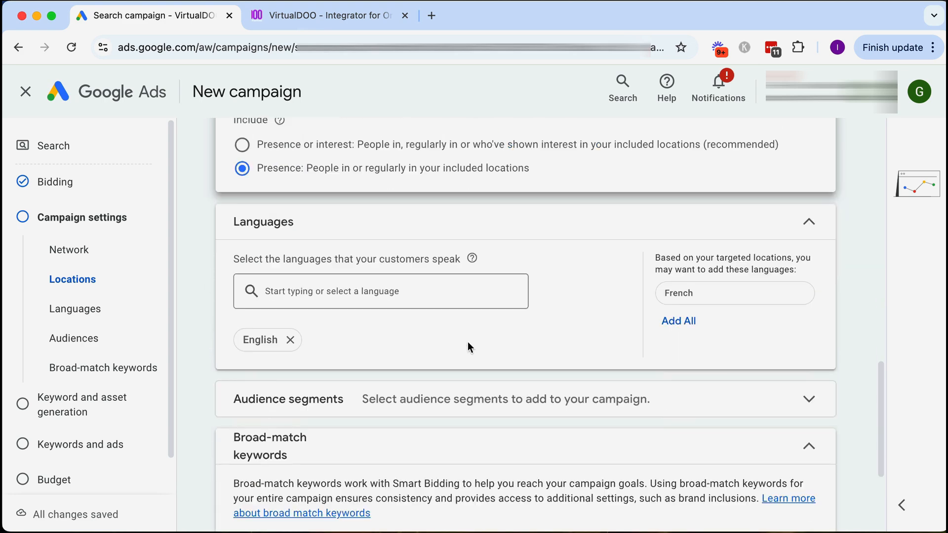
scroll(468, 346, down, 2)
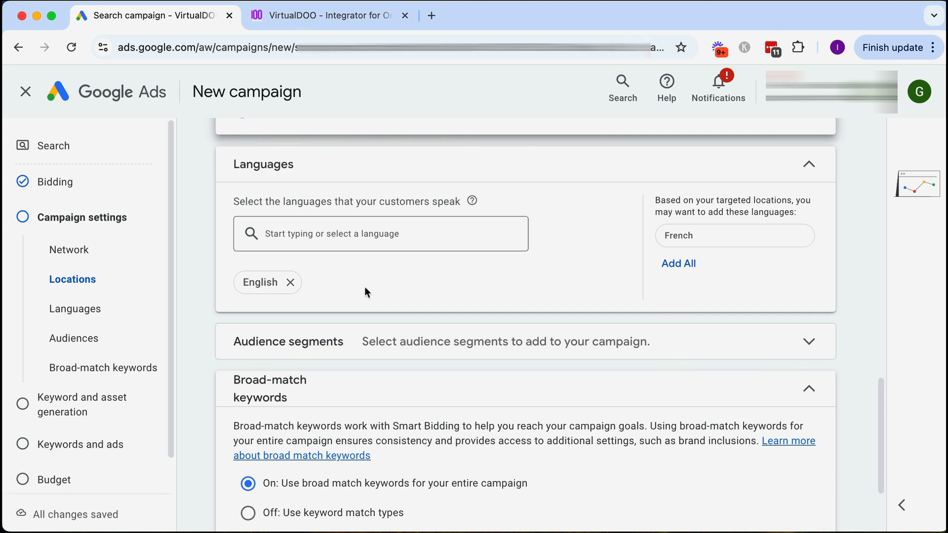
scroll(368, 294, down, 4)
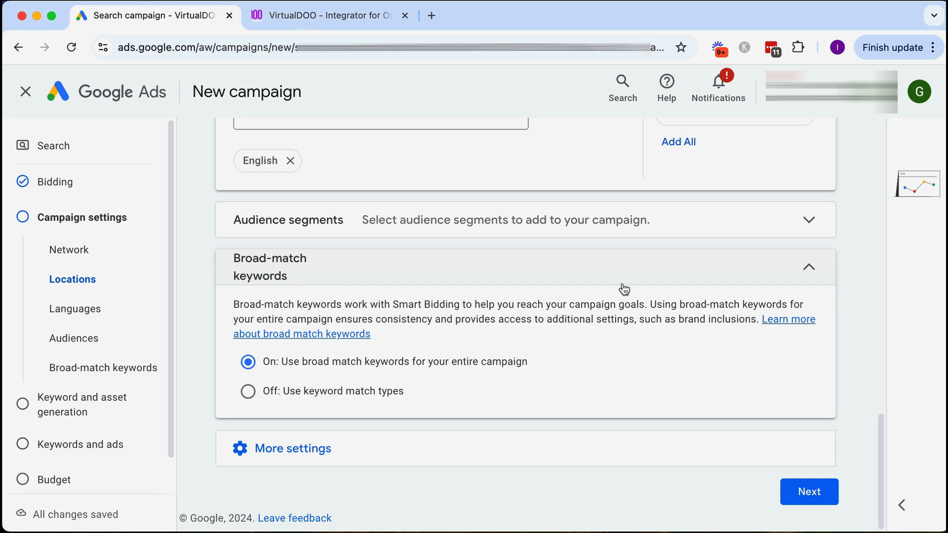
click(298, 396)
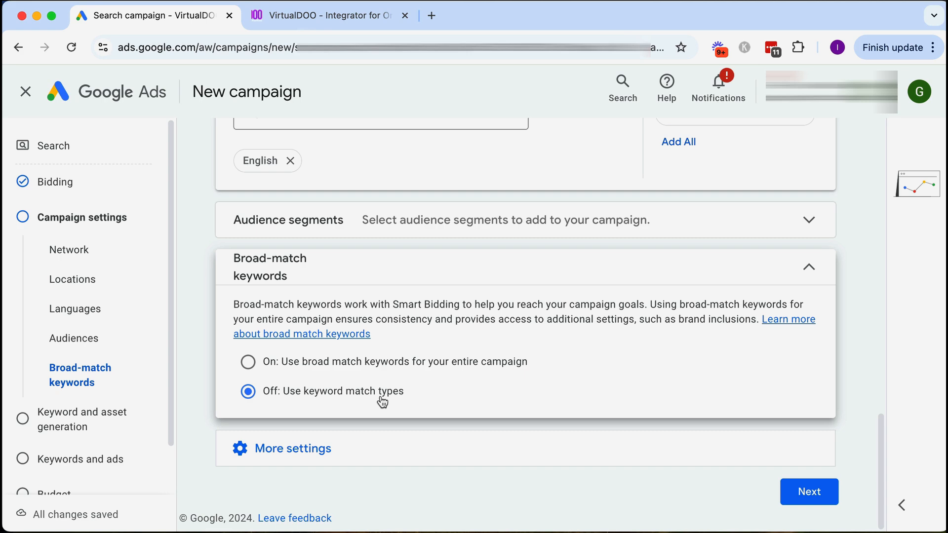
Step: Review the additional campaign settings for ad rotation, start and end dates, ad schedule, URL options and brands
click(310, 454)
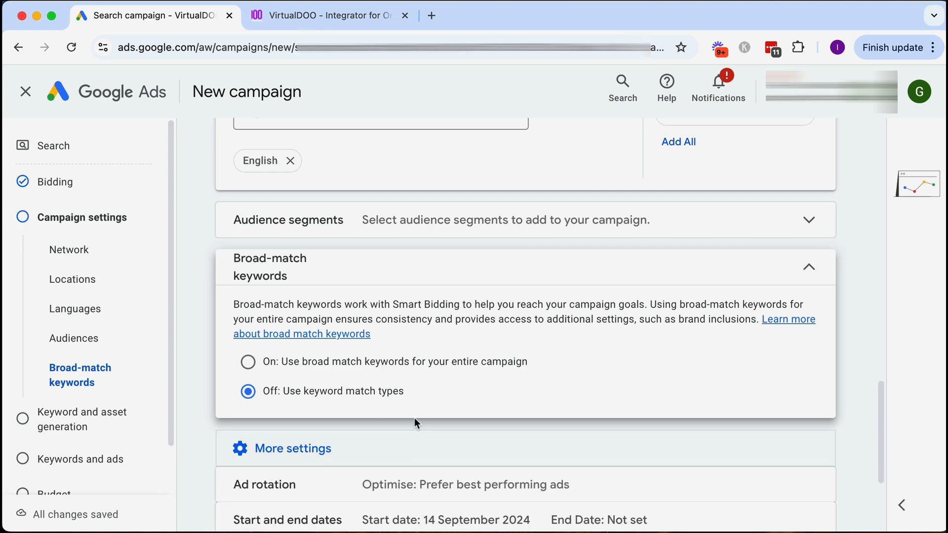
scroll(414, 417, down, 3)
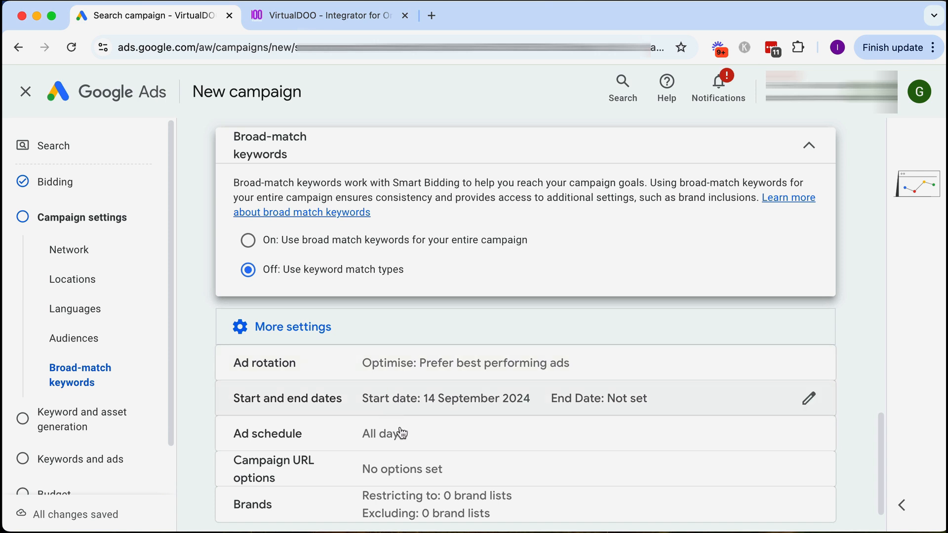
scroll(424, 442, down, 2)
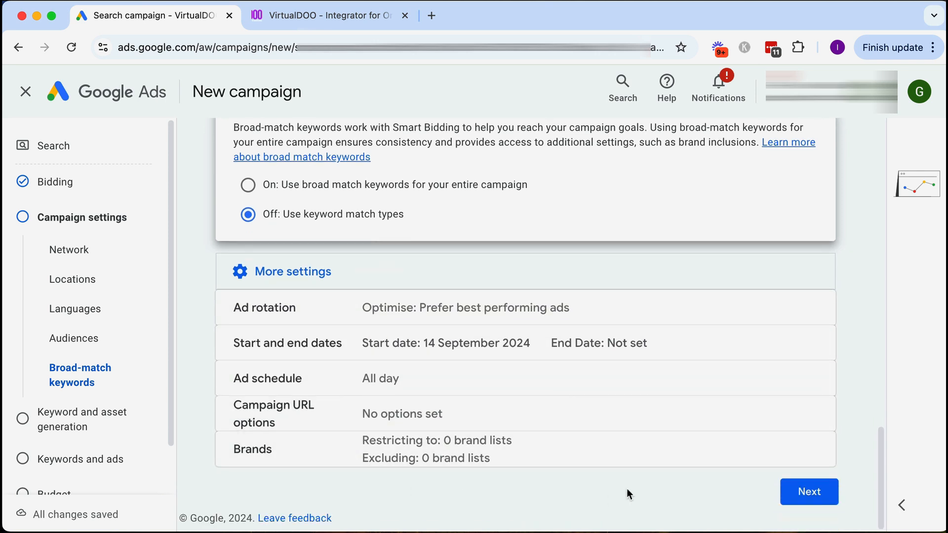
Step: Proceed to the keywords and ads stage, skipping AI keyword and asset generation, and dismiss the chat assistant
click(804, 493)
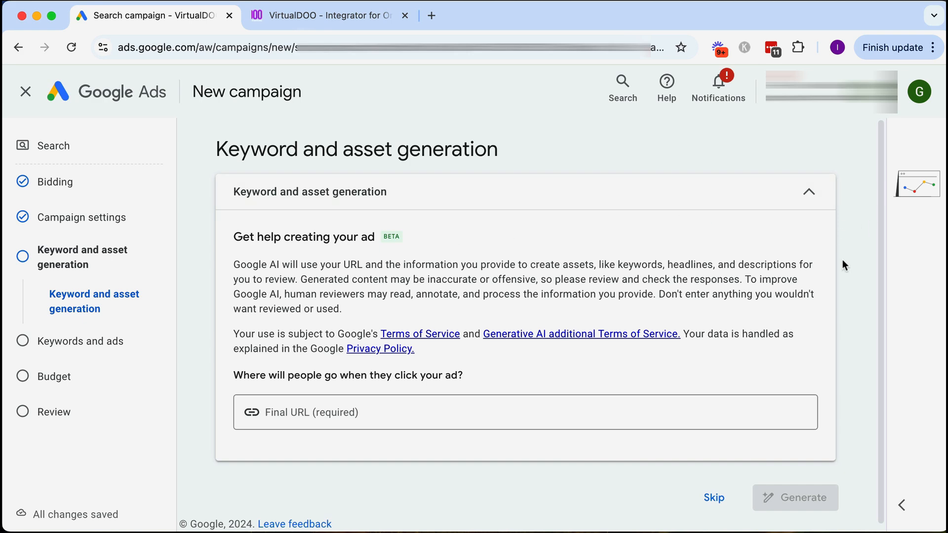
click(713, 499)
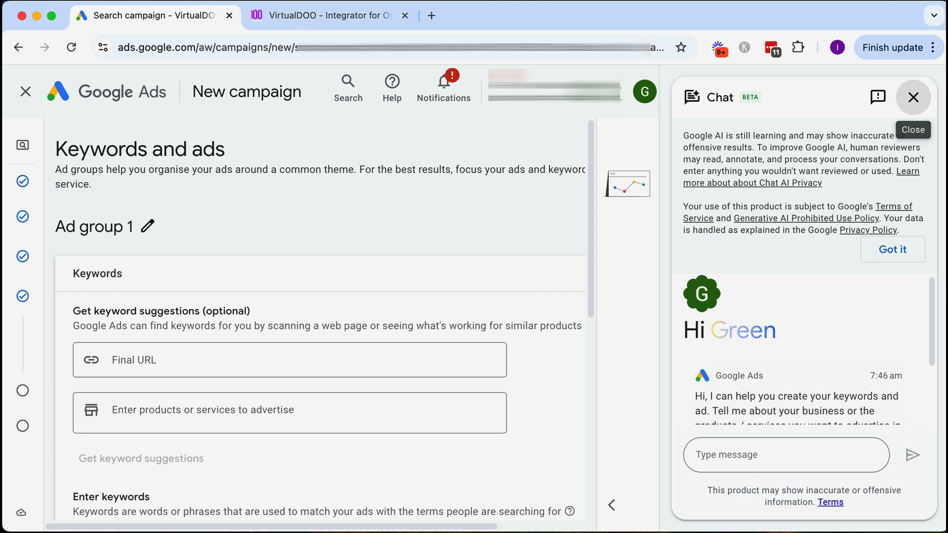
click(913, 97)
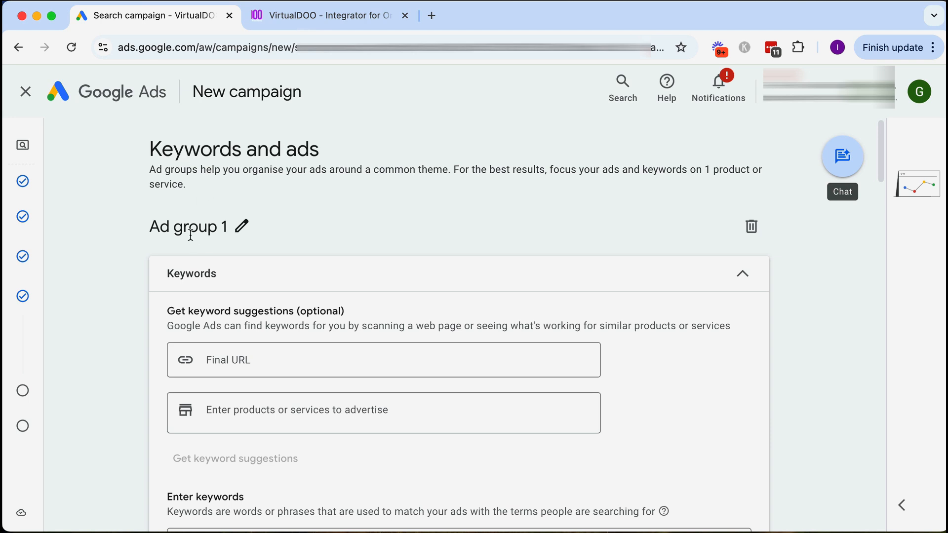
Step: Rename the first ad group as "fractional operations manager"
click(243, 227)
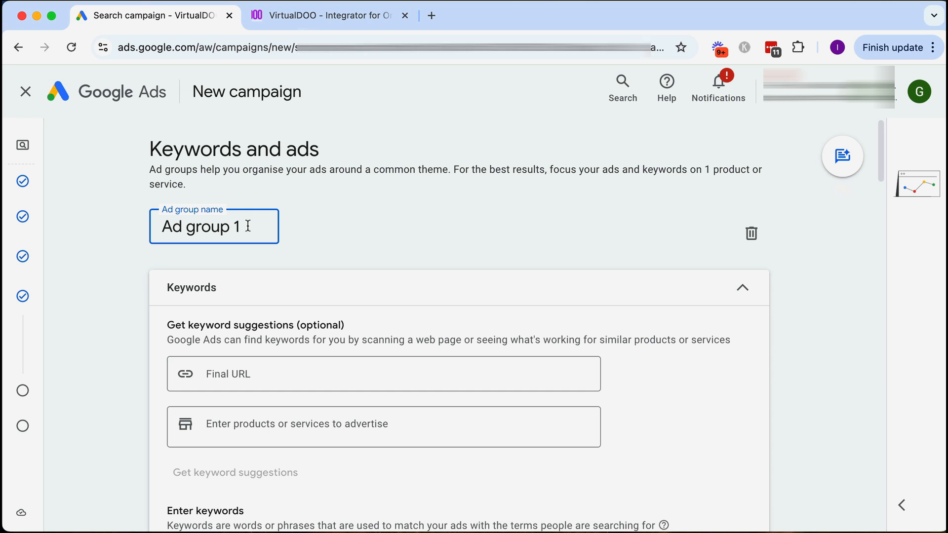
drag(246, 226, 164, 227)
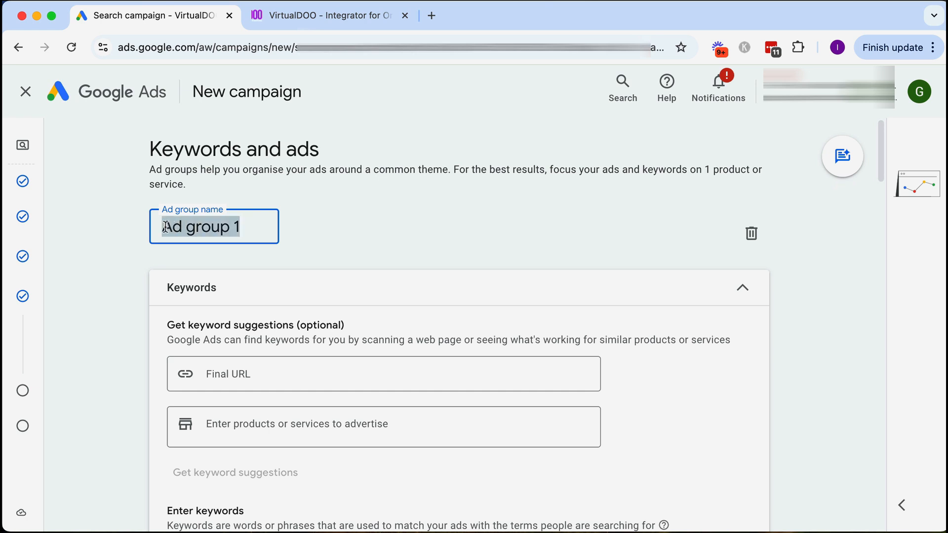
text(frac)
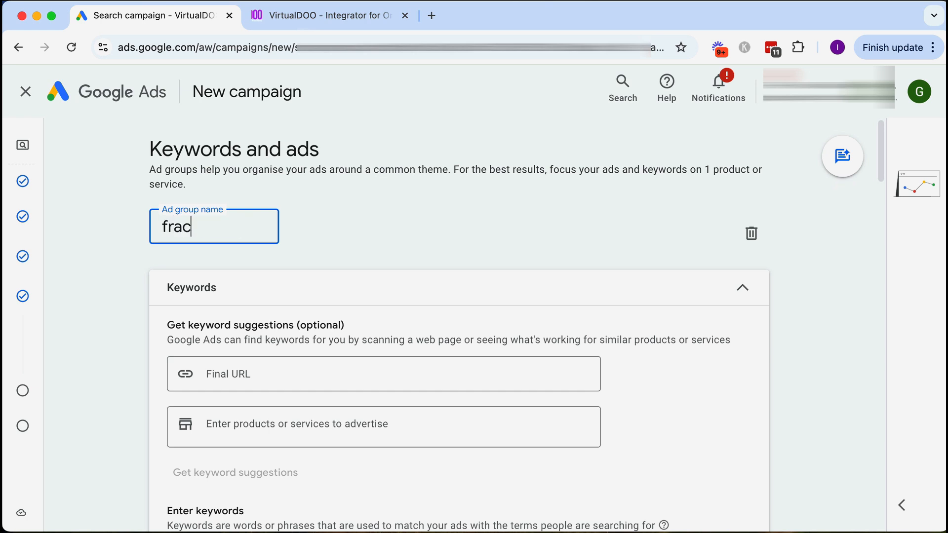
text(tional opera)
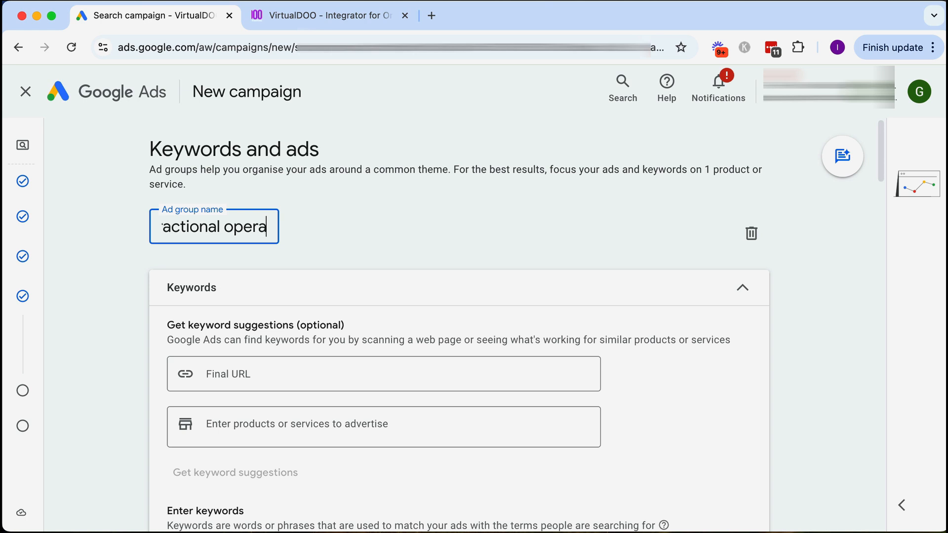
text(tions manager)
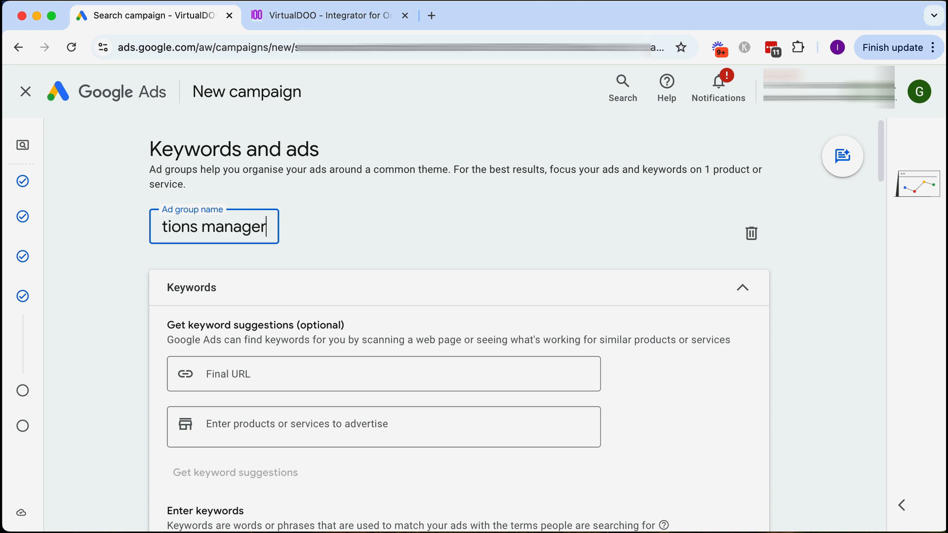
key(Return)
Step: Add "fractional operations manager" in double quotes as a phrase-match keyword for the ad group
scroll(162, 229, down, 2)
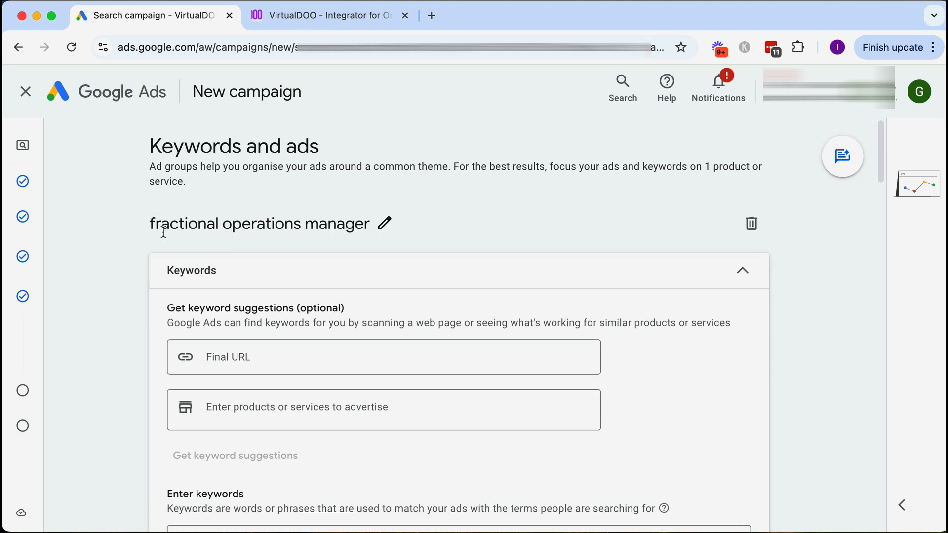
scroll(127, 249, down, 2)
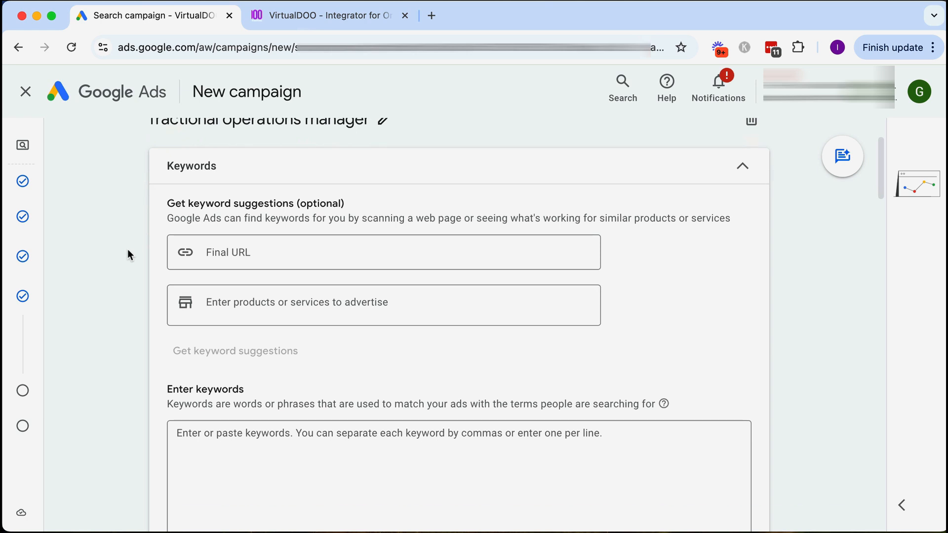
scroll(144, 339, down, 4)
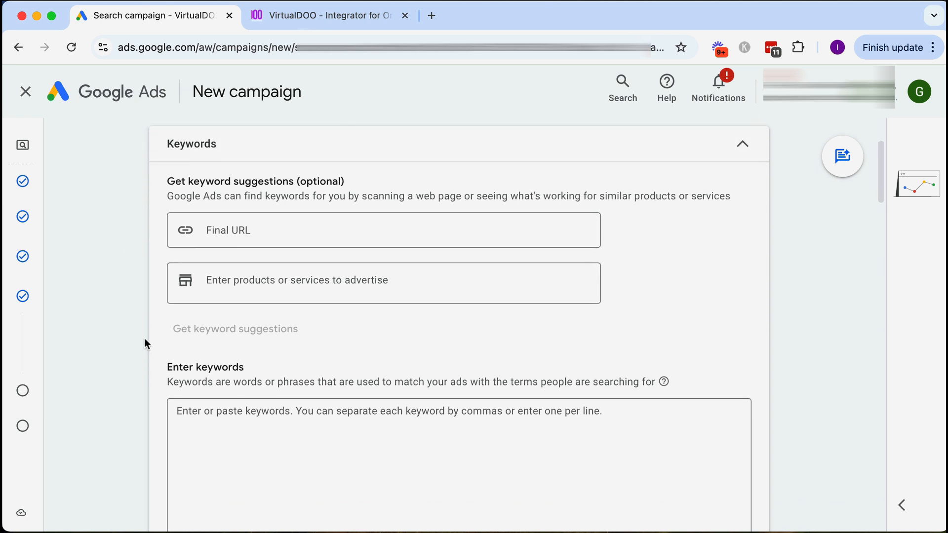
click(206, 366)
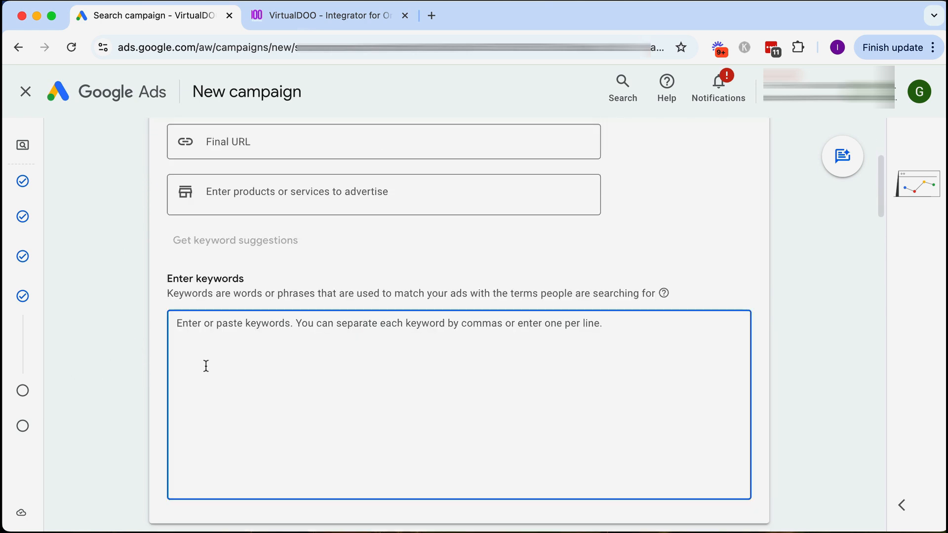
text(")
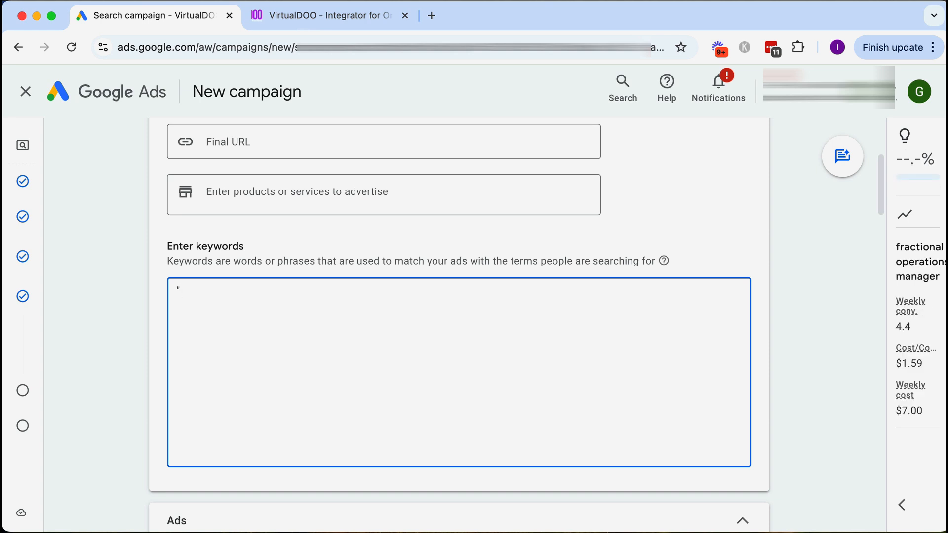
text(fractional operations)
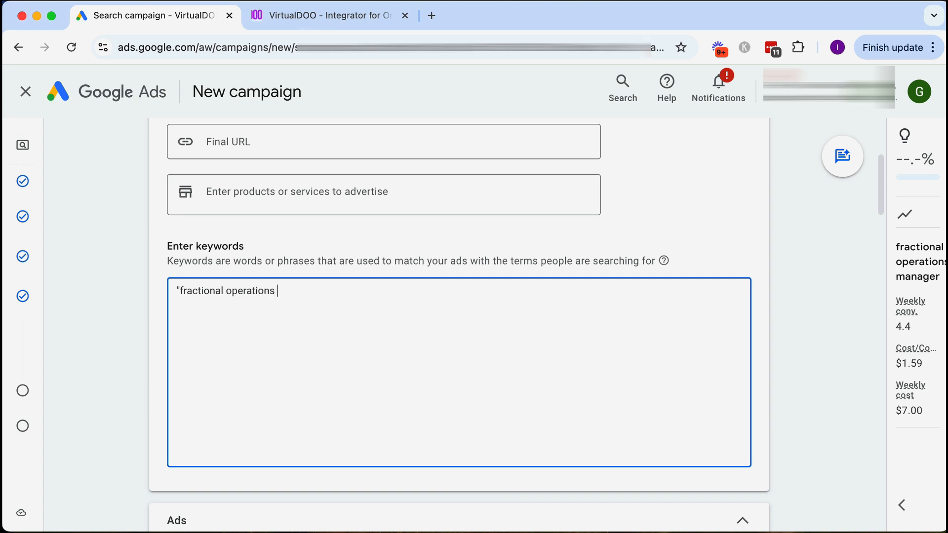
text( manager")
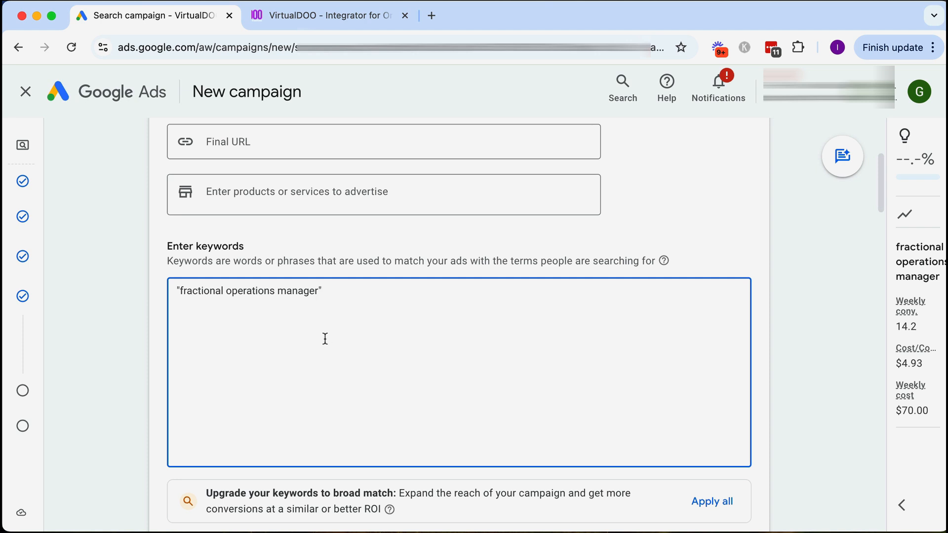
scroll(327, 338, up, 1)
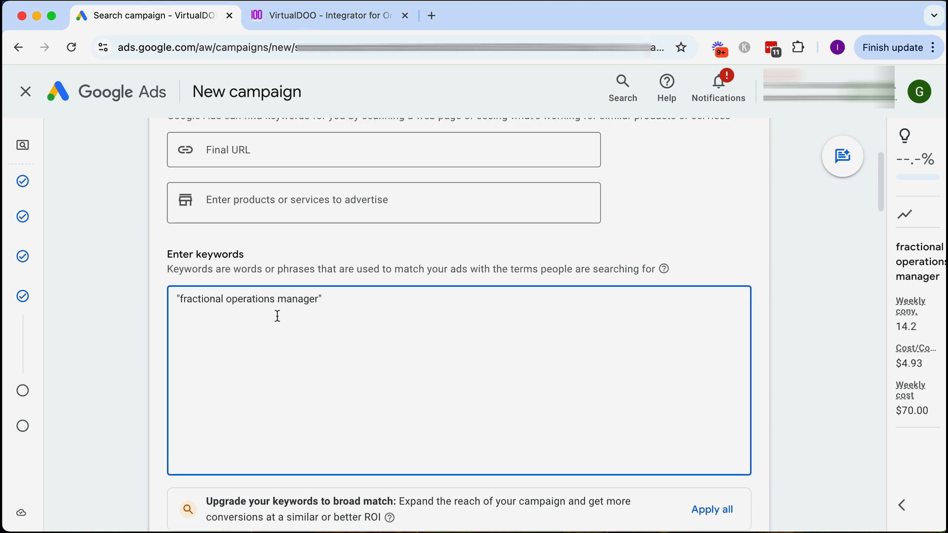
scroll(277, 316, down, 2)
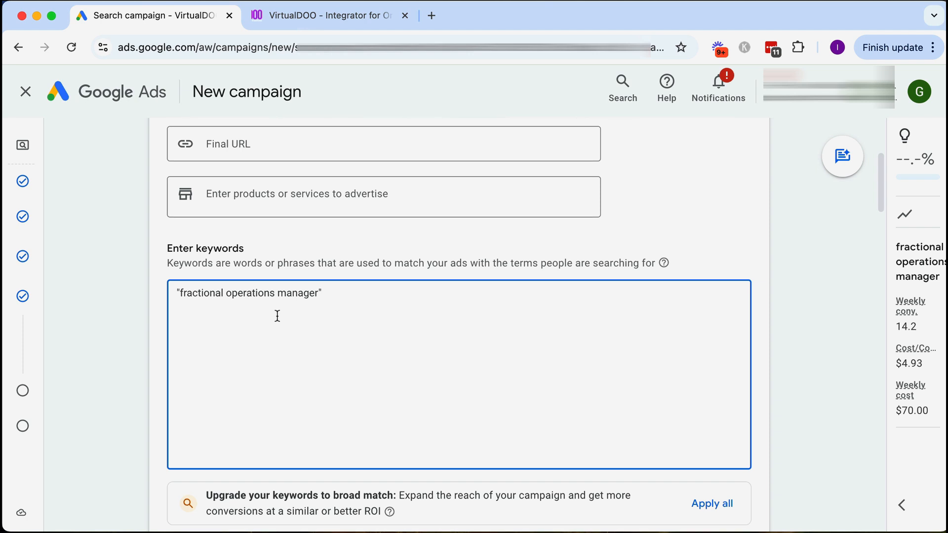
scroll(277, 315, down, 1)
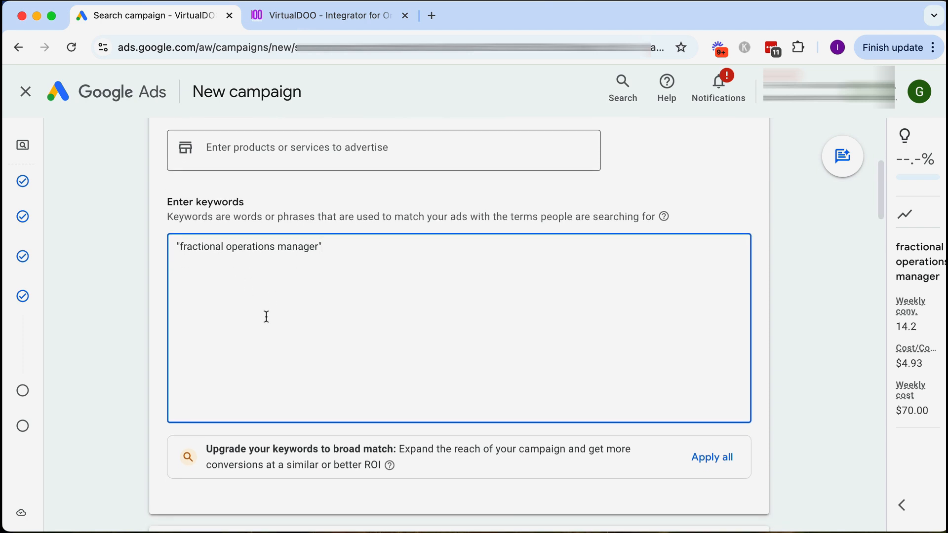
scroll(266, 316, down, 1)
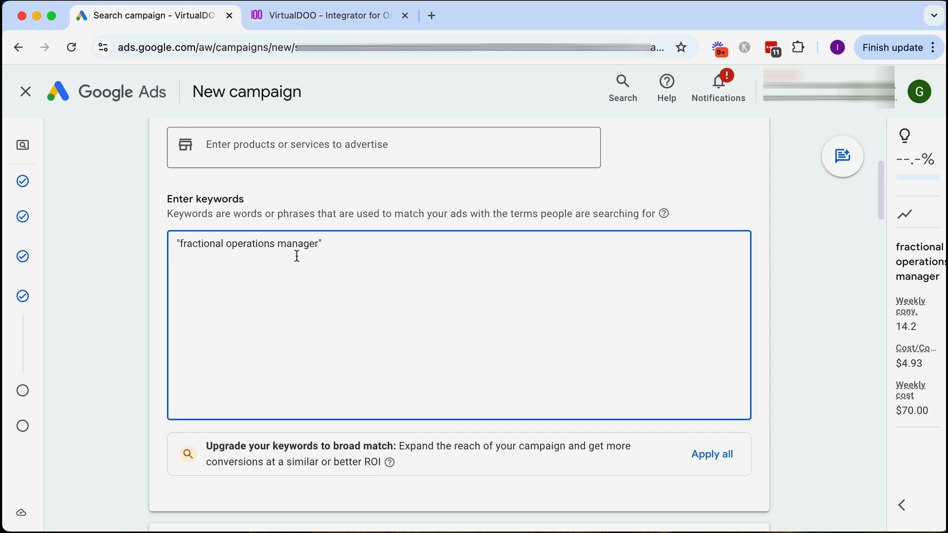
drag(298, 245, 178, 247)
click(296, 323)
Step: Copy the virtualdoo.com homepage address from the VirtualDOO site and enter it as the ad's final URL
scroll(303, 329, down, 3)
scroll(304, 330, down, 5)
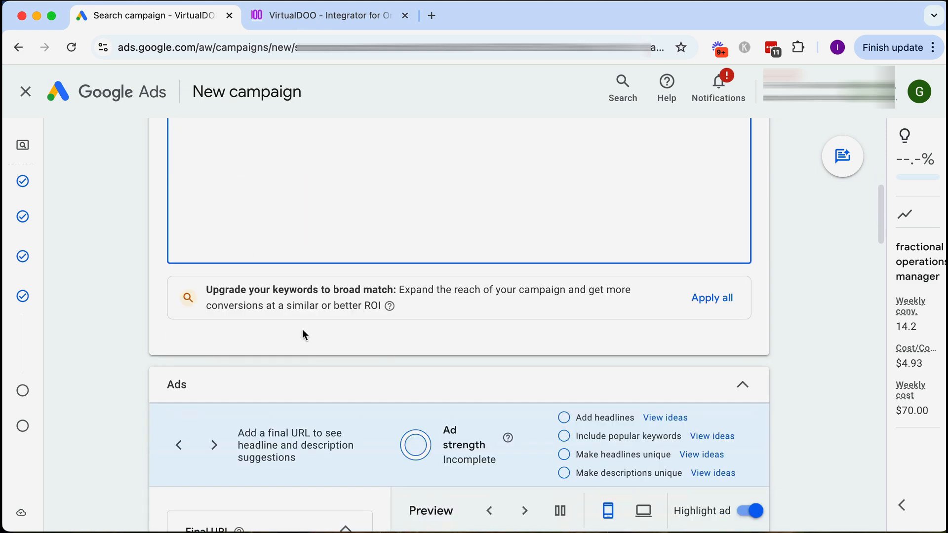
scroll(295, 313, down, 3)
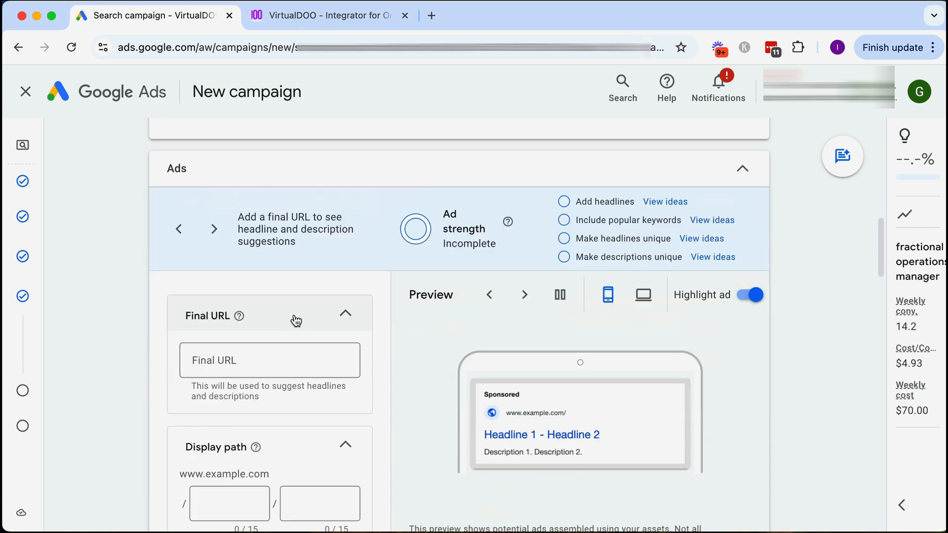
scroll(170, 278, down, 3)
scroll(401, 367, up, 2)
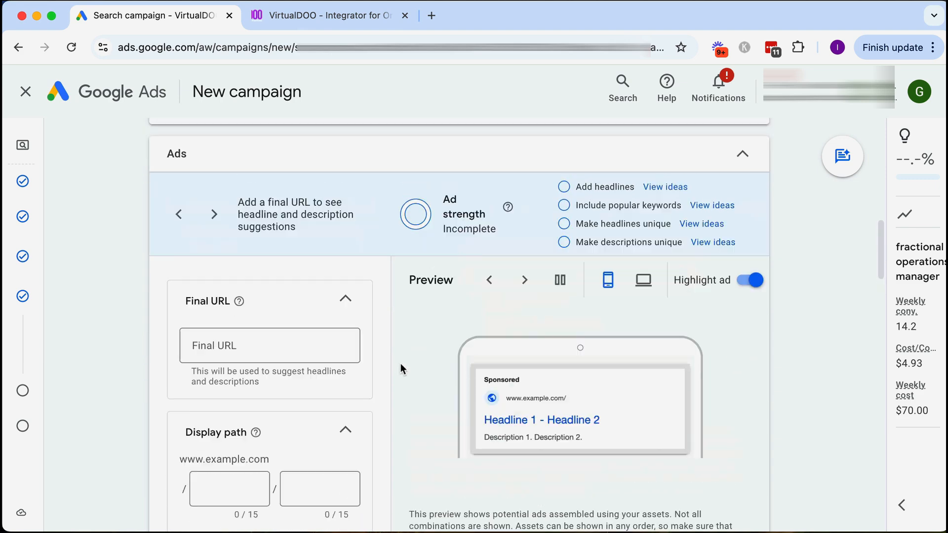
scroll(401, 363, down, 1)
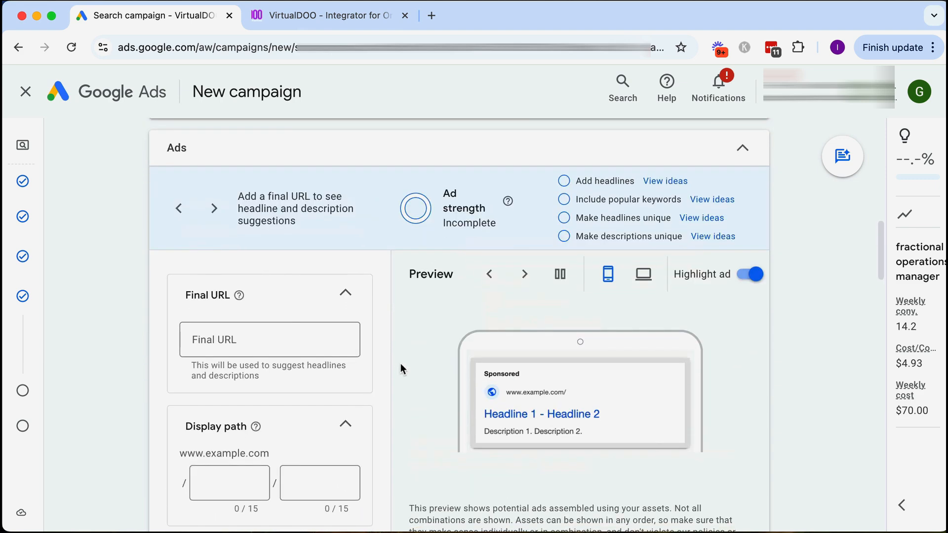
click(225, 340)
click(326, 15)
click(203, 48)
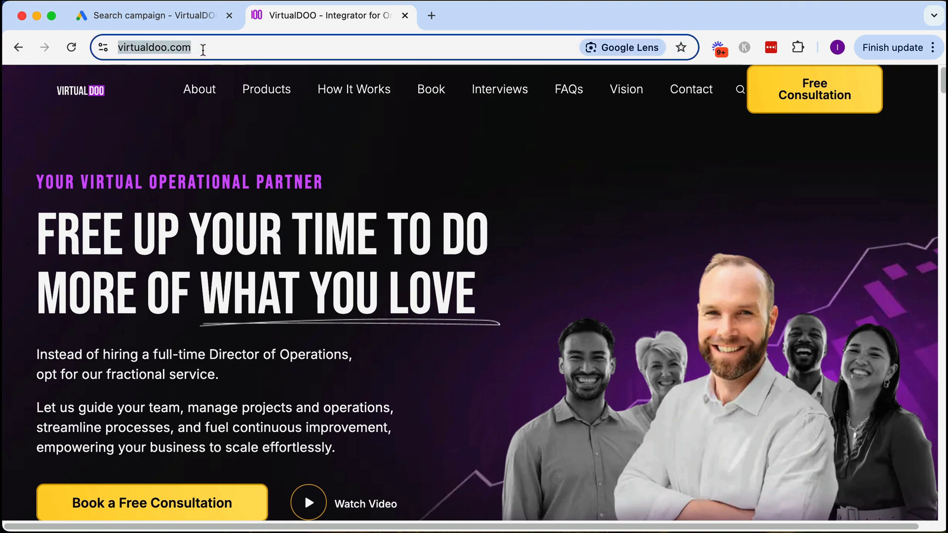
key(ctrl+c)
click(142, 15)
key(ctrl+v)
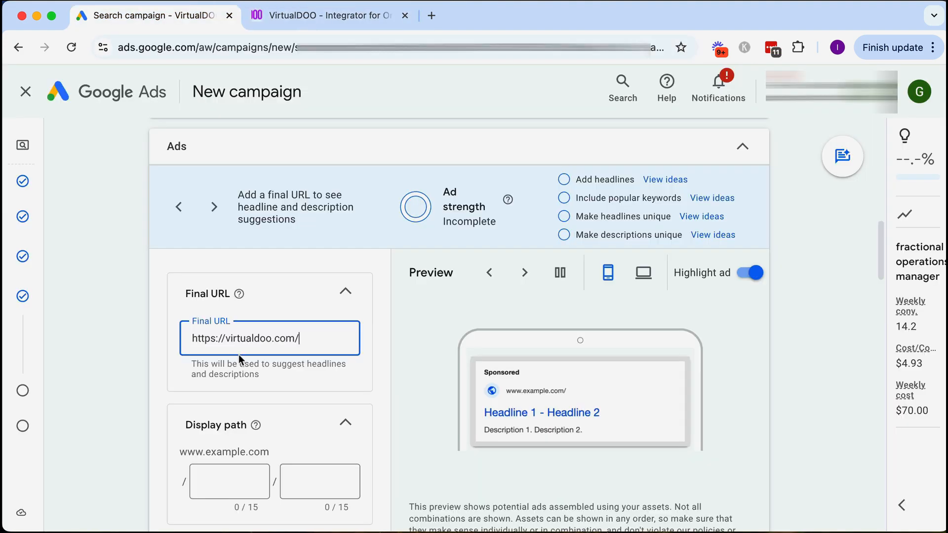
Step: Set the ad's display path to "hire" and "operations"
scroll(413, 366, down, 3)
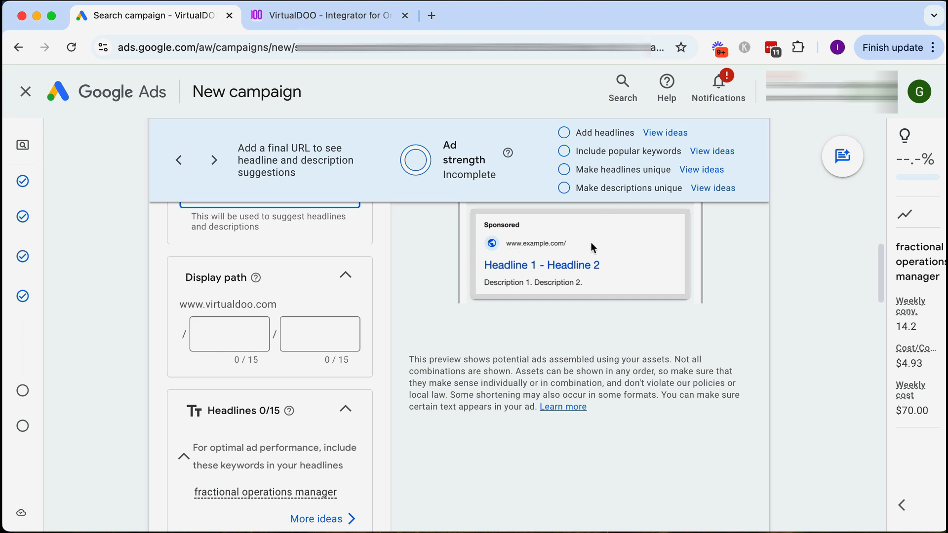
scroll(574, 362, up, 1)
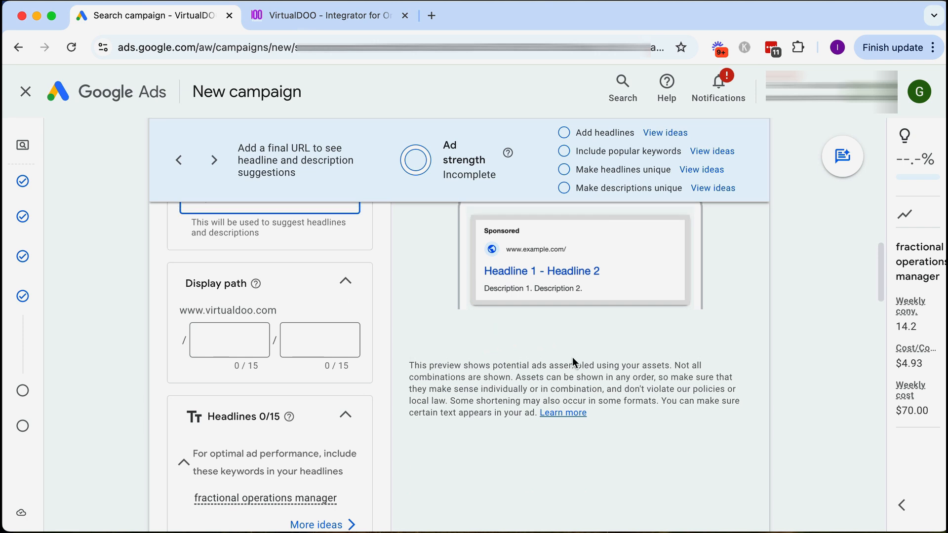
click(243, 347)
text(hire)
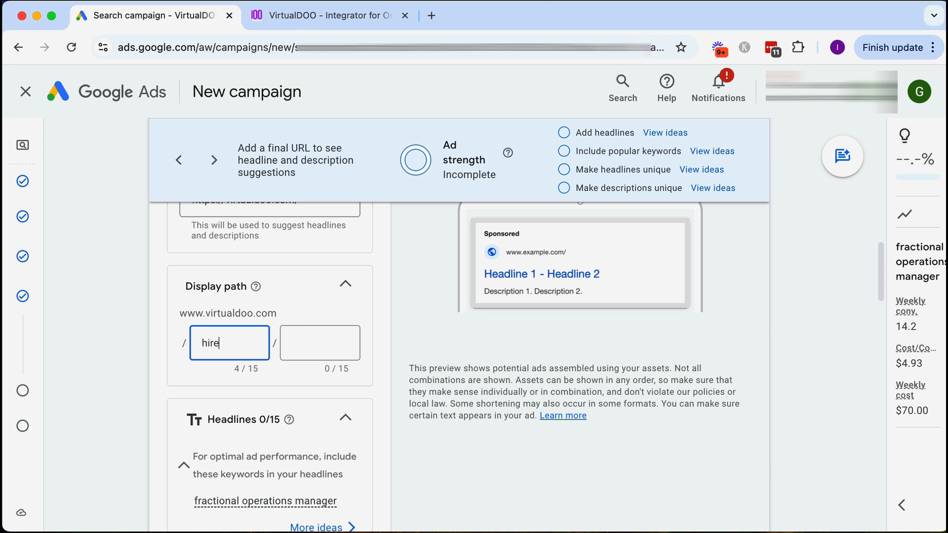
key(Tab)
text(operations)
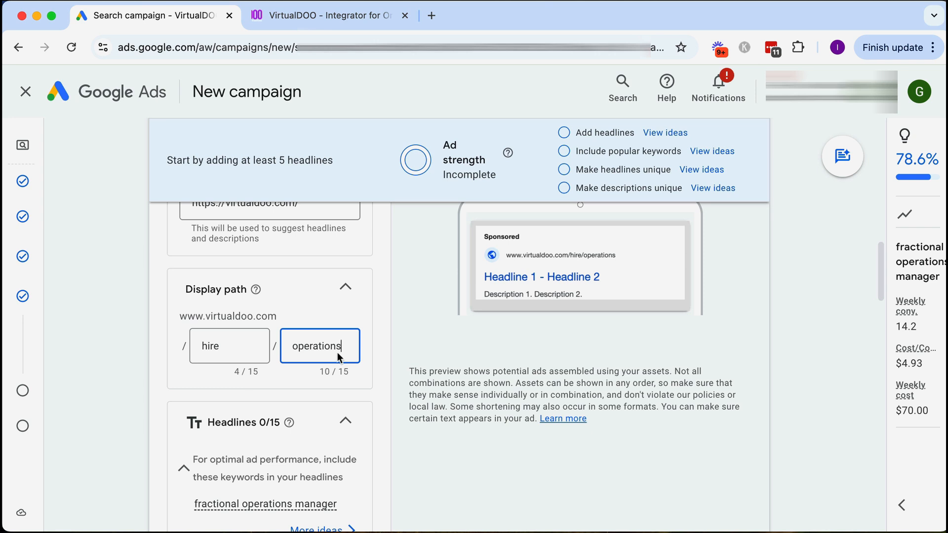
scroll(336, 351, up, 1)
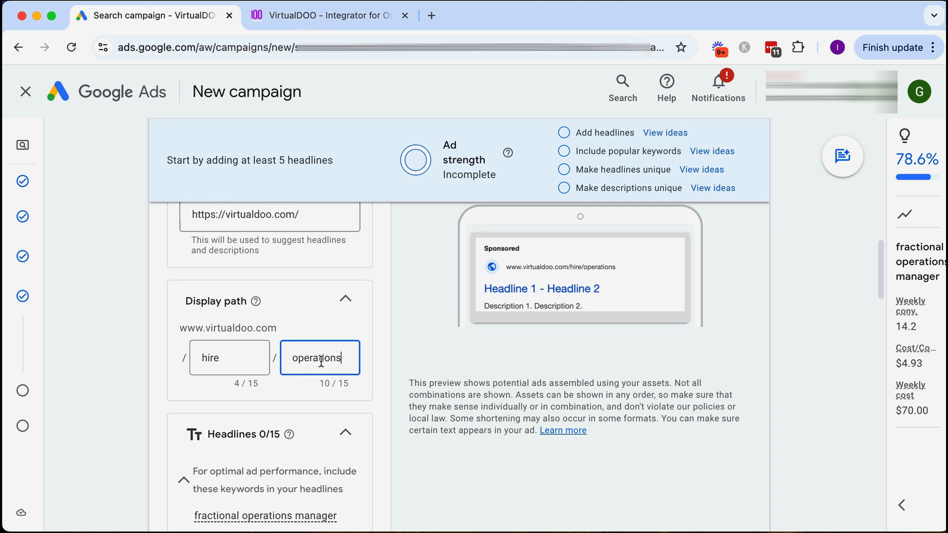
scroll(472, 331, up, 1)
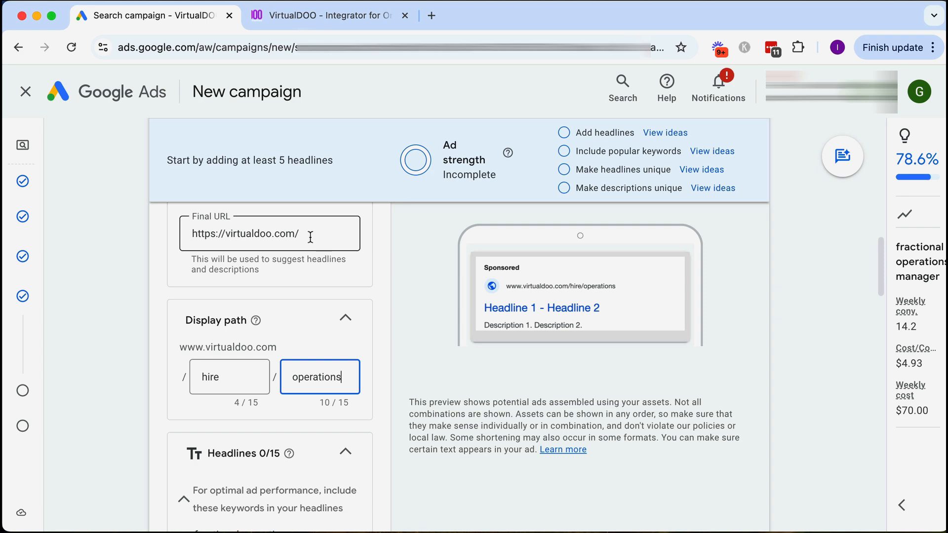
Step: Review the ad's headline and description fields, their character limits and the ad strength suggestions
scroll(310, 247, down, 8)
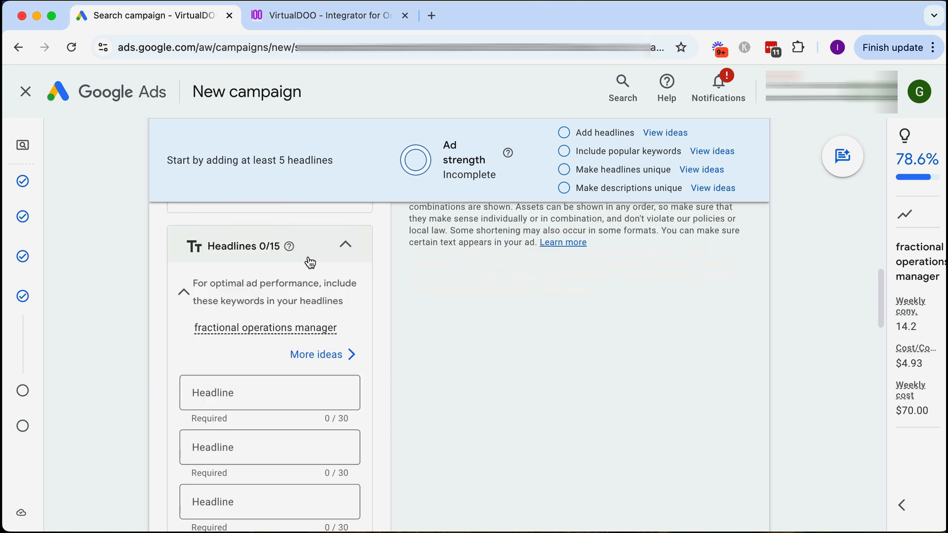
scroll(310, 261, down, 1)
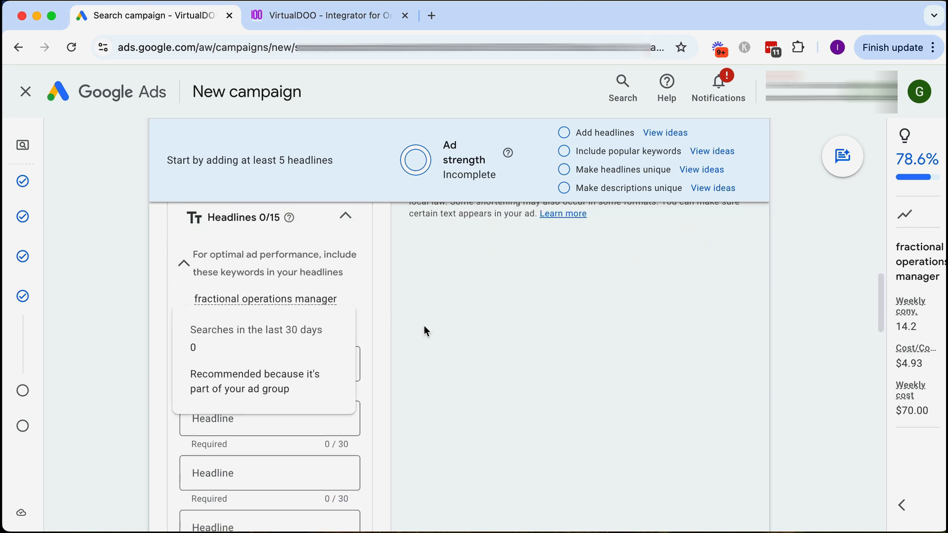
scroll(437, 345, down, 2)
scroll(155, 318, down, 3)
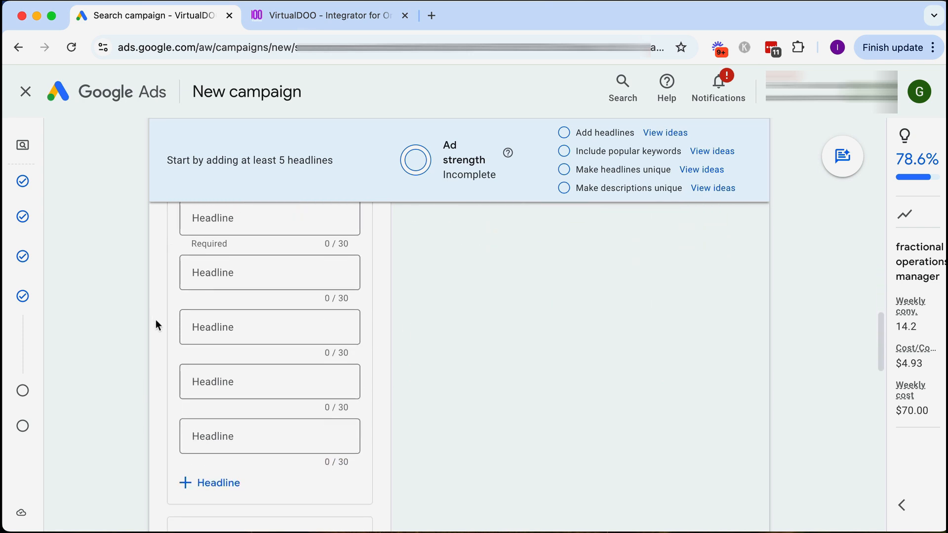
scroll(224, 331, up, 6)
scroll(224, 329, up, 1)
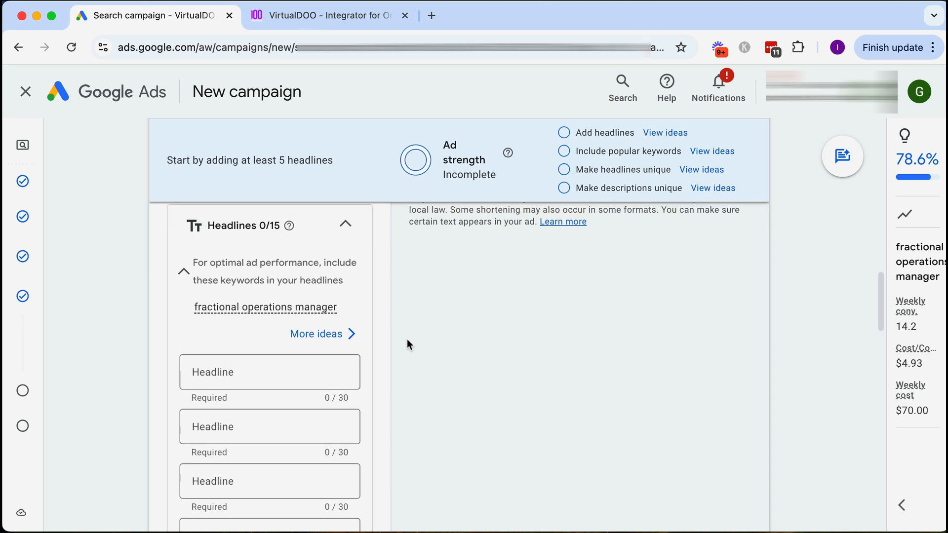
scroll(346, 358, down, 5)
scroll(370, 360, down, 6)
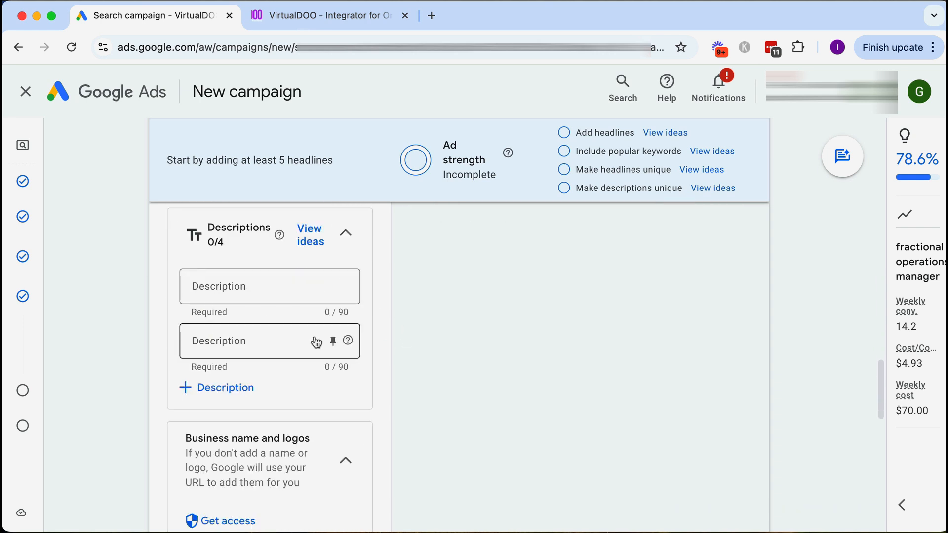
scroll(383, 342, up, 10)
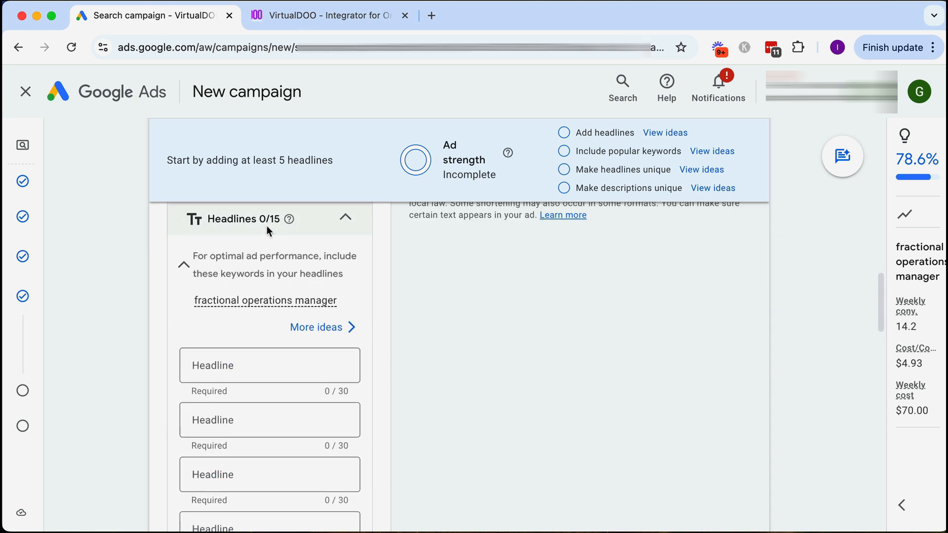
scroll(413, 307, up, 1)
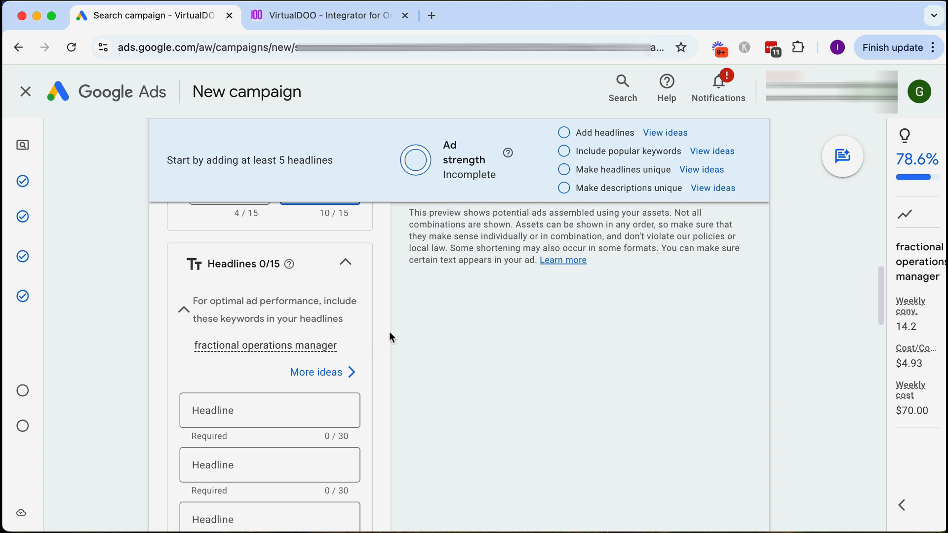
scroll(395, 325, down, 1)
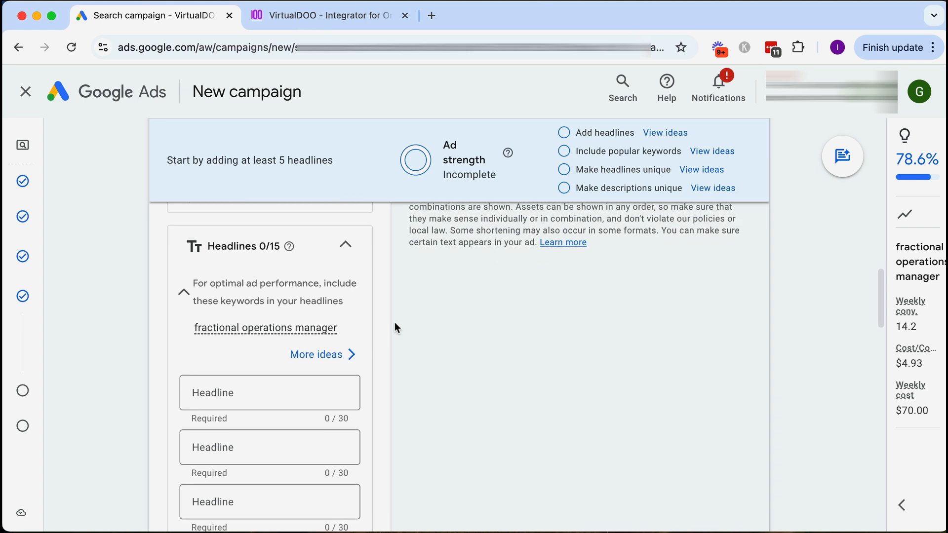
scroll(395, 324, down, 1)
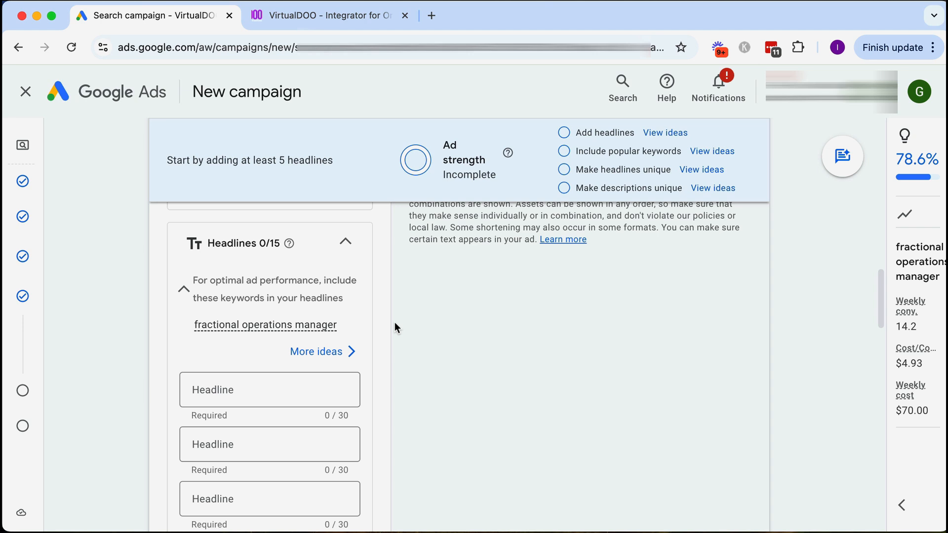
scroll(395, 328, down, 1)
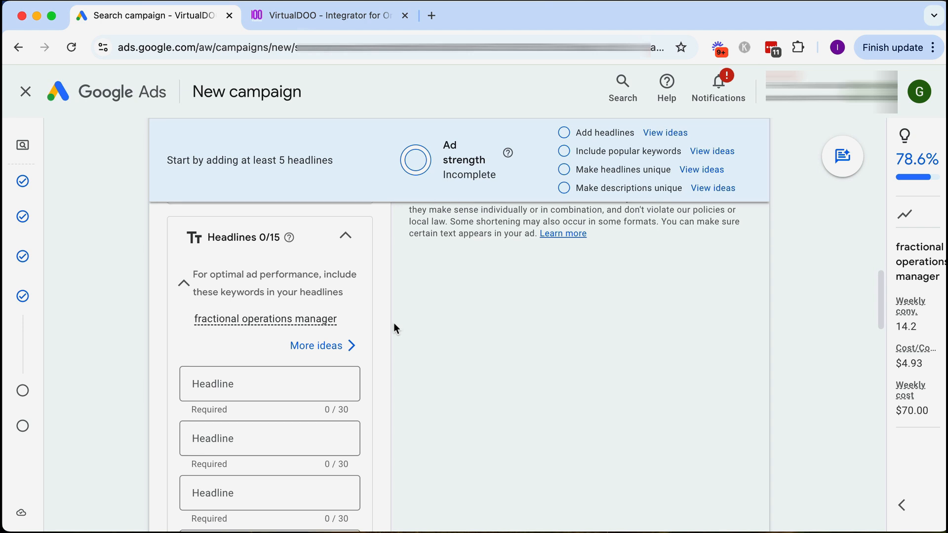
scroll(381, 309, down, 1)
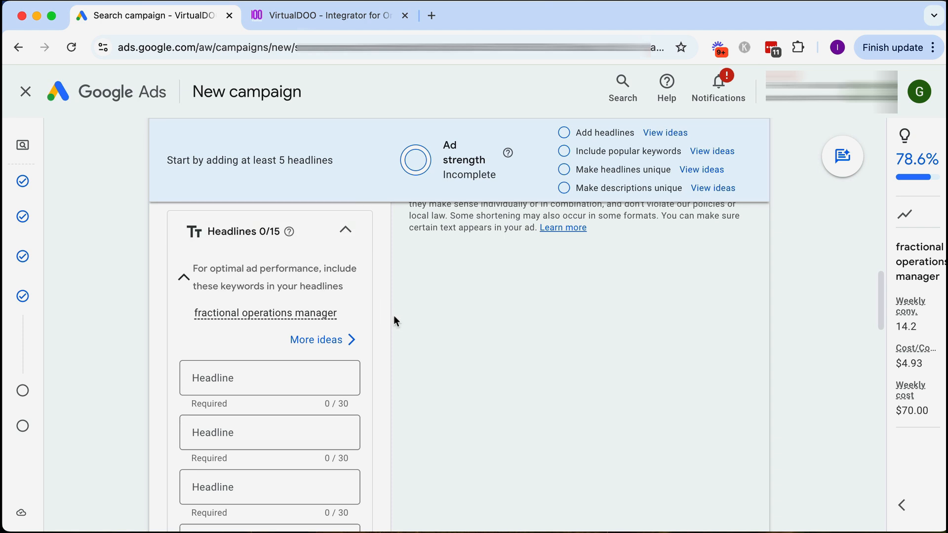
scroll(389, 315, down, 1)
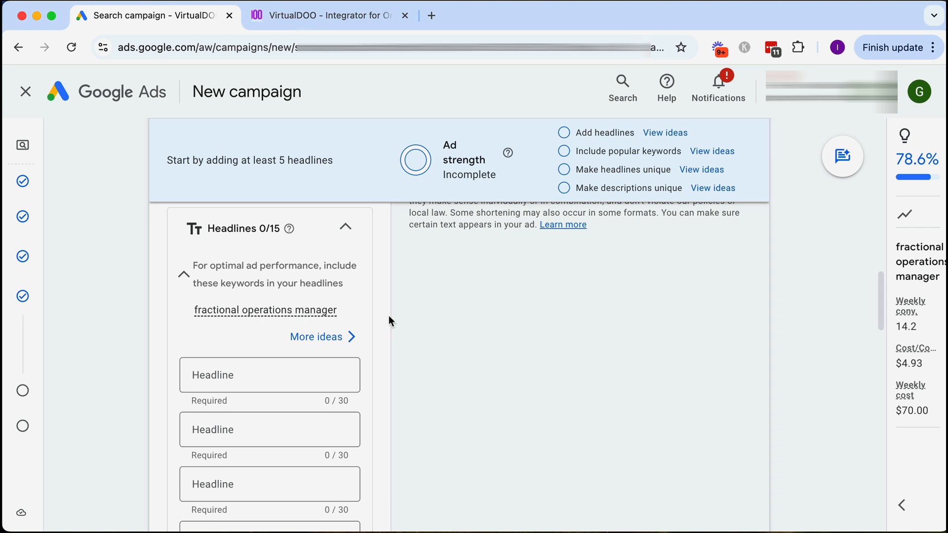
scroll(388, 315, down, 2)
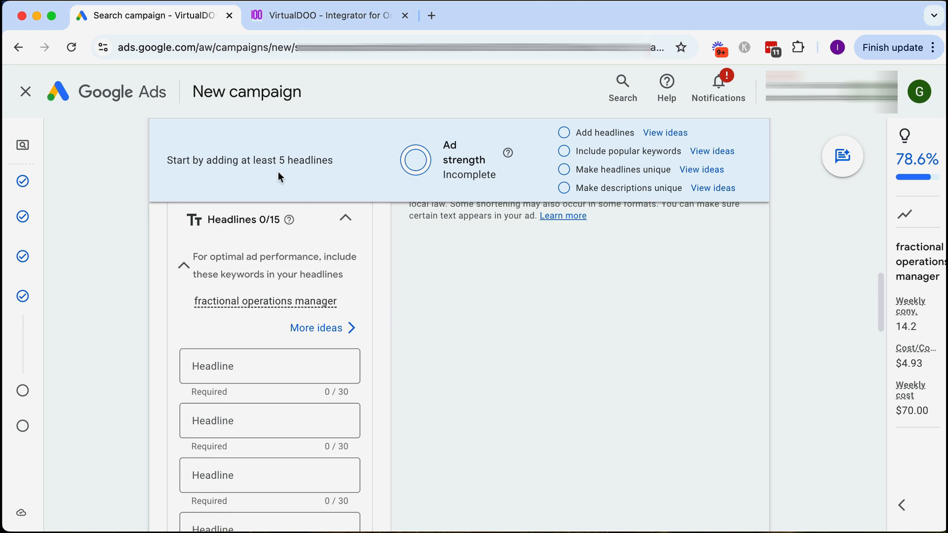
scroll(389, 316, down, 5)
scroll(389, 319, up, 2)
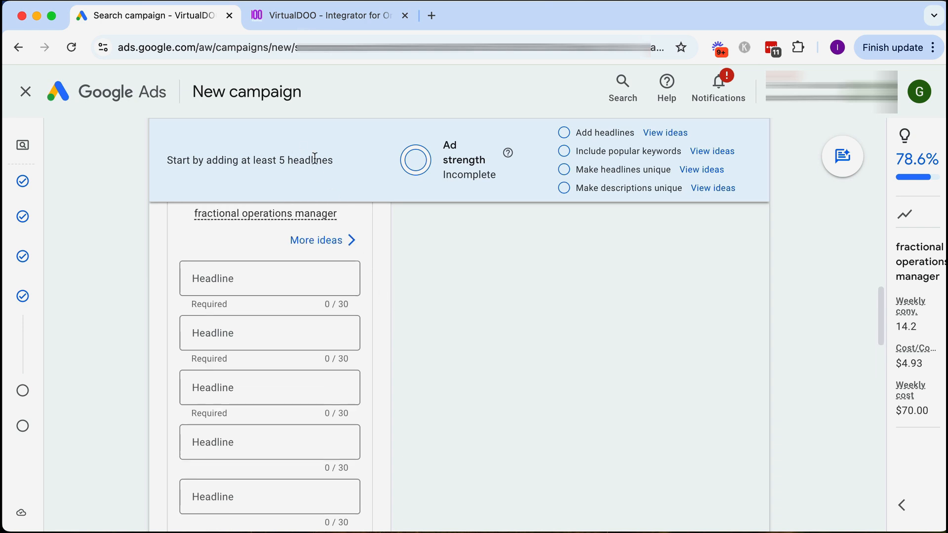
scroll(394, 299, down, 1)
scroll(394, 299, down, 10)
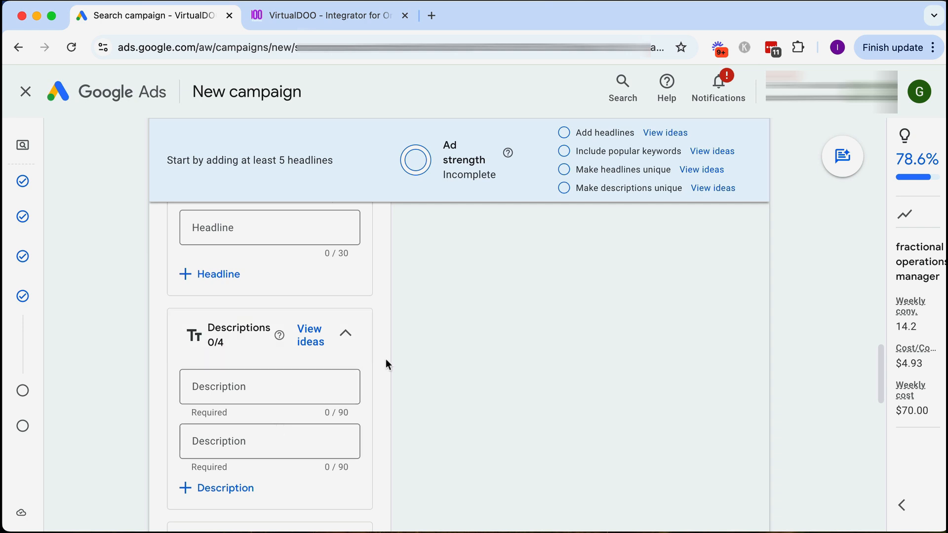
scroll(386, 359, up, 6)
scroll(386, 359, up, 2)
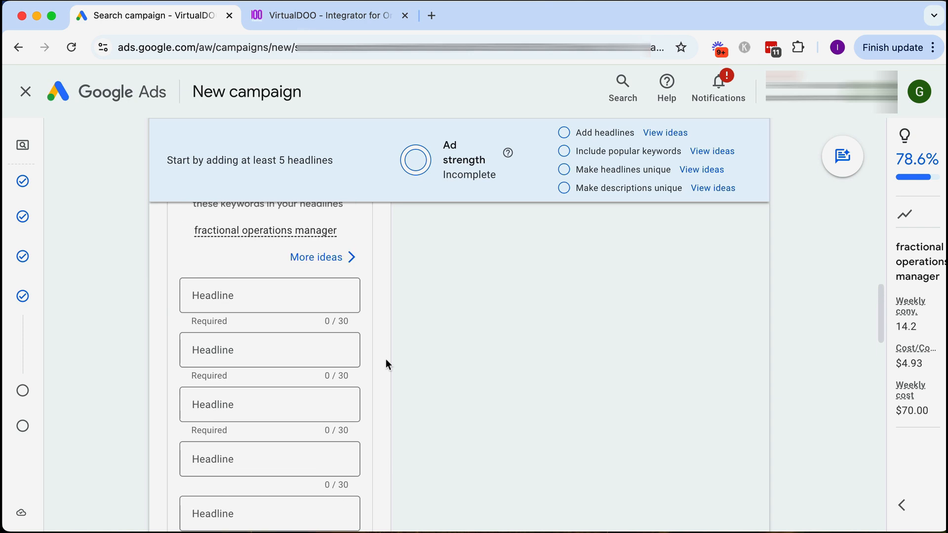
Step: Fill in the ad's headlines, including "Virtual Operations Partner", "No Need To Hire Full Time", "Book A Free Consultation" and "Boost Profitability With Us"
click(306, 311)
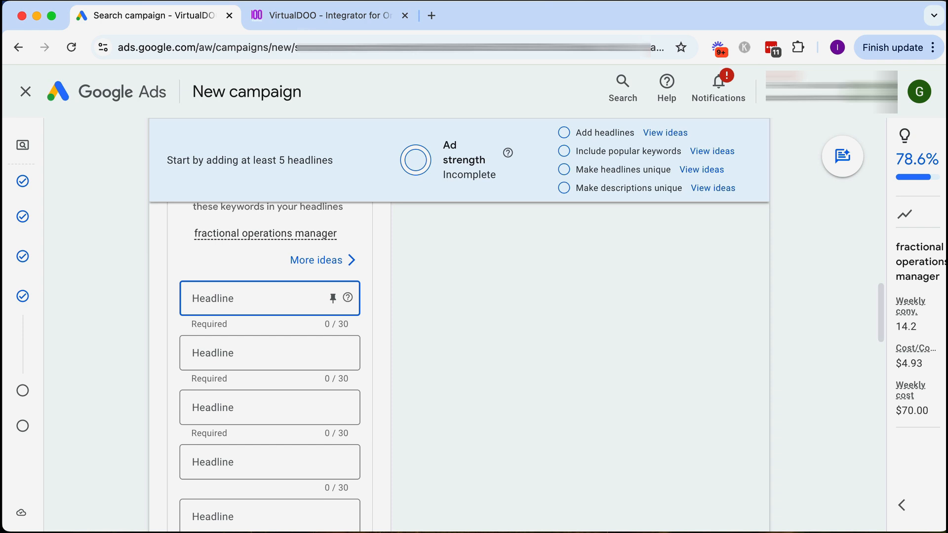
key(super+v)
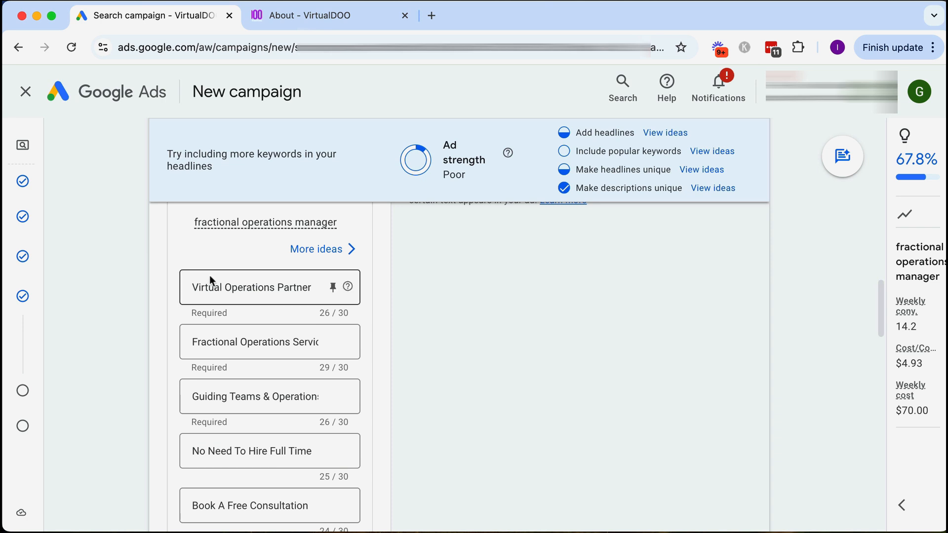
scroll(284, 308, down, 2)
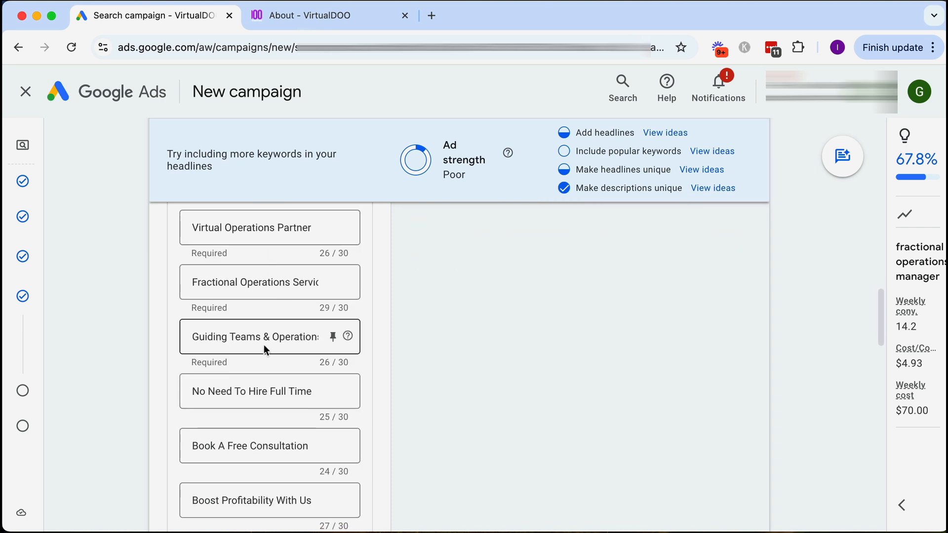
scroll(289, 405, down, 4)
scroll(288, 403, up, 4)
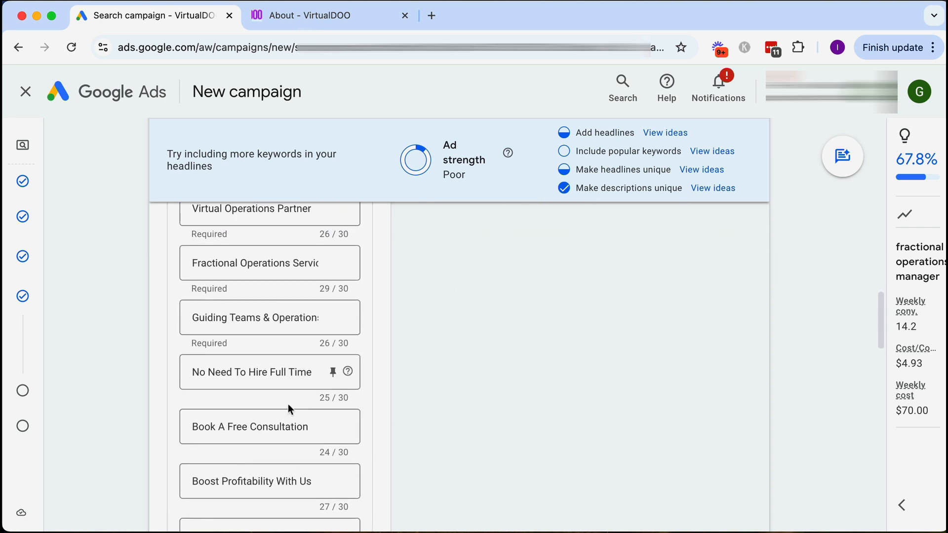
Step: Preview the mobile ad and step through different combinations of its headlines and descriptions
scroll(256, 355, up, 2)
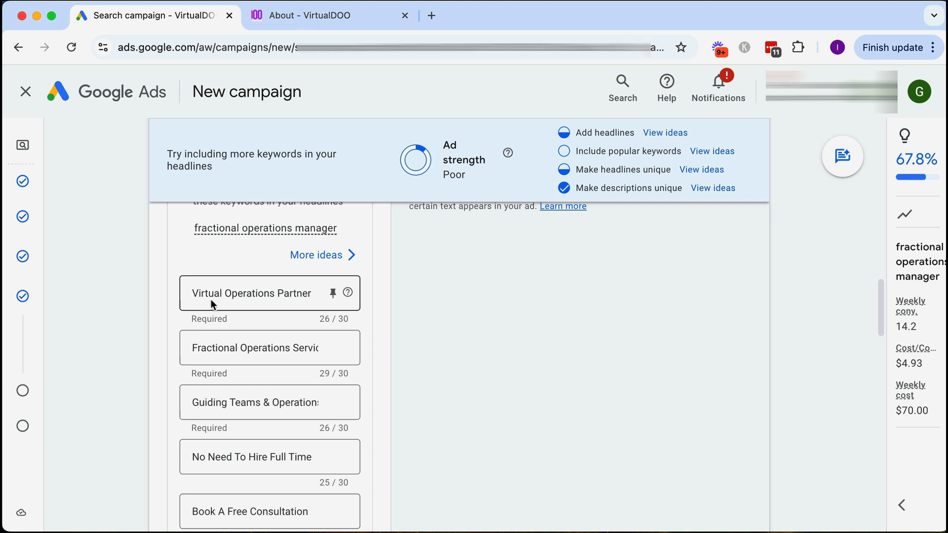
scroll(210, 299, up, 3)
scroll(212, 305, up, 3)
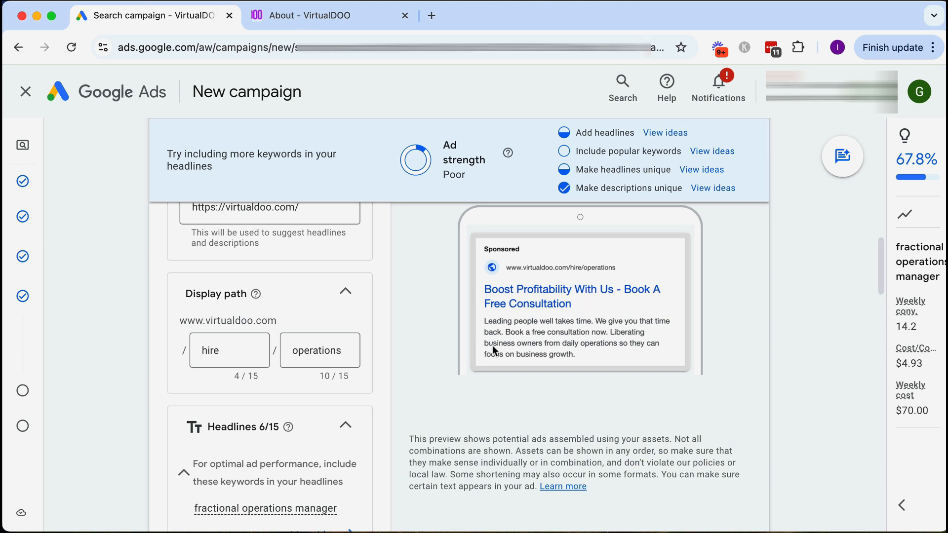
scroll(727, 365, up, 3)
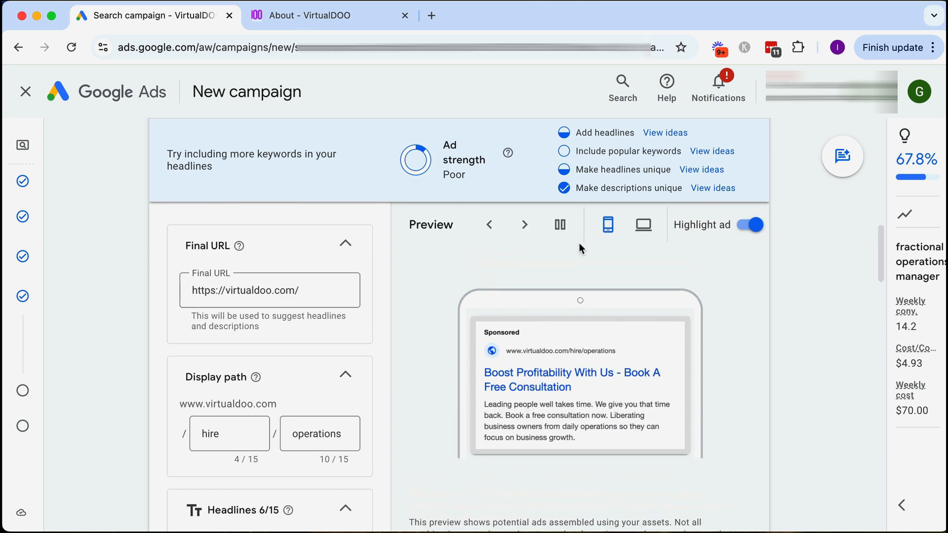
click(525, 228)
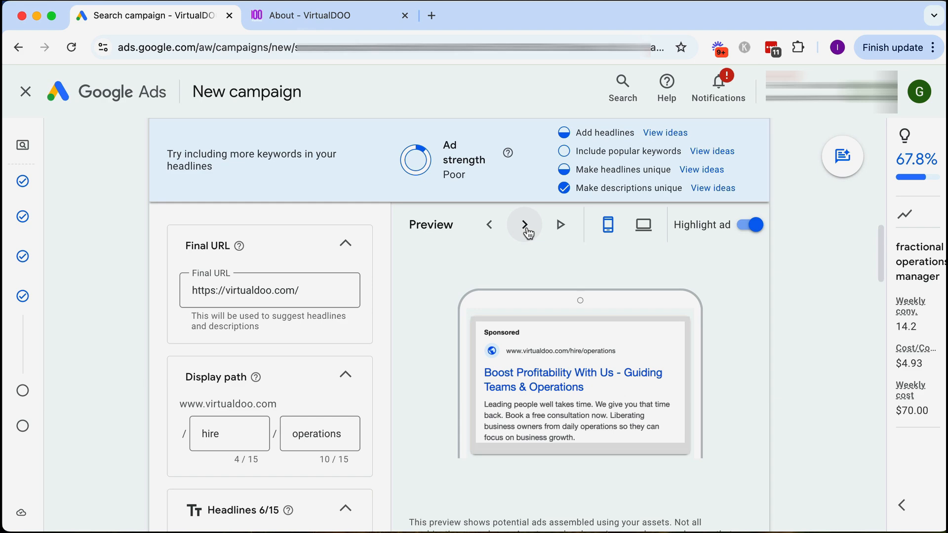
click(526, 228)
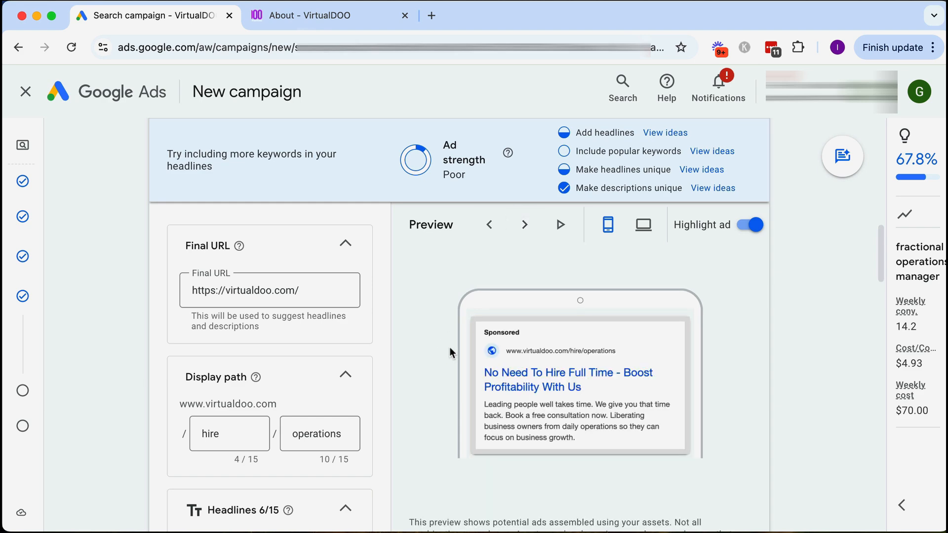
Step: Pin the "Virtual Operations Partner" headline to show only in position 1 and check the ad preview
scroll(445, 357, down, 5)
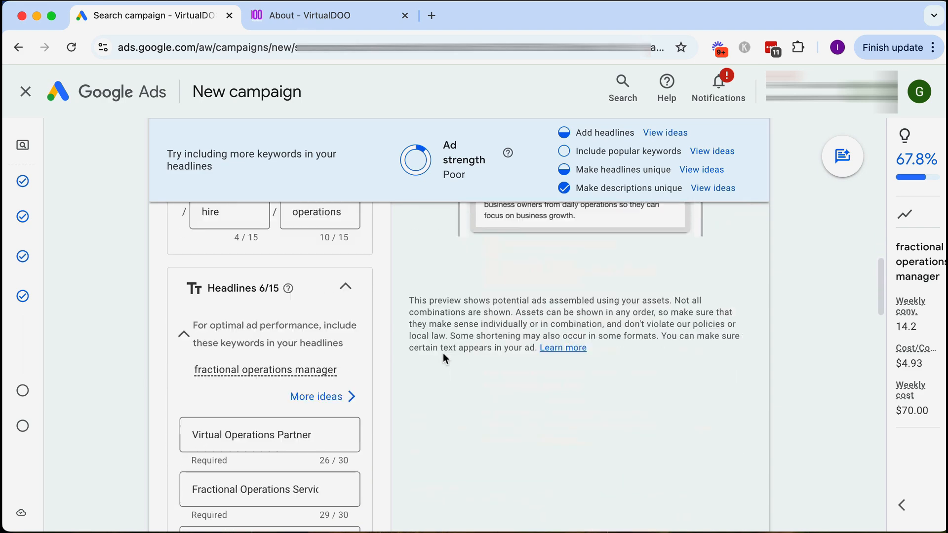
scroll(444, 357, down, 2)
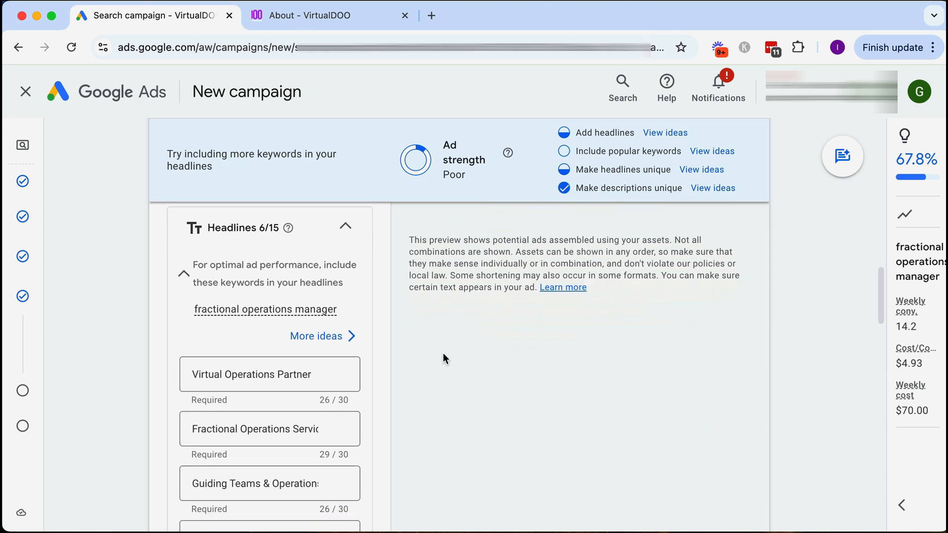
scroll(443, 353, down, 1)
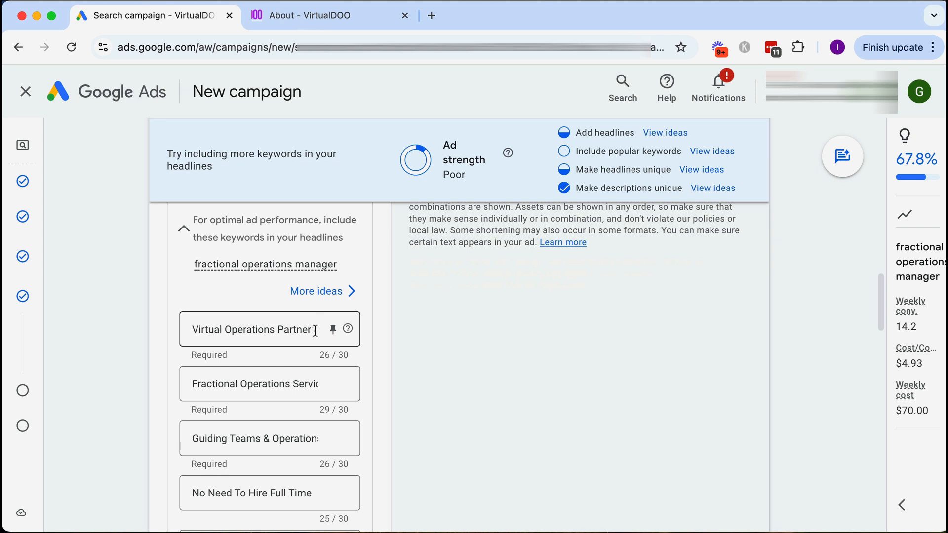
click(333, 329)
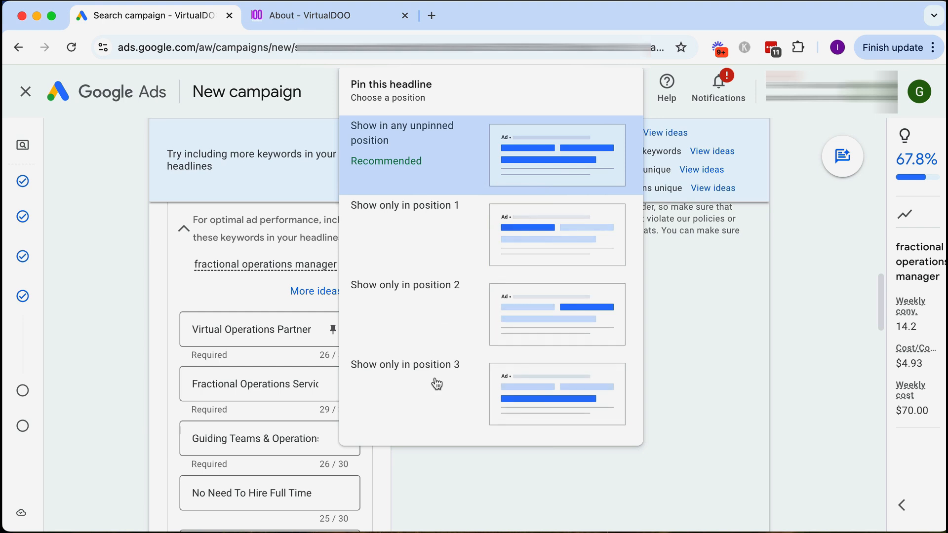
click(482, 251)
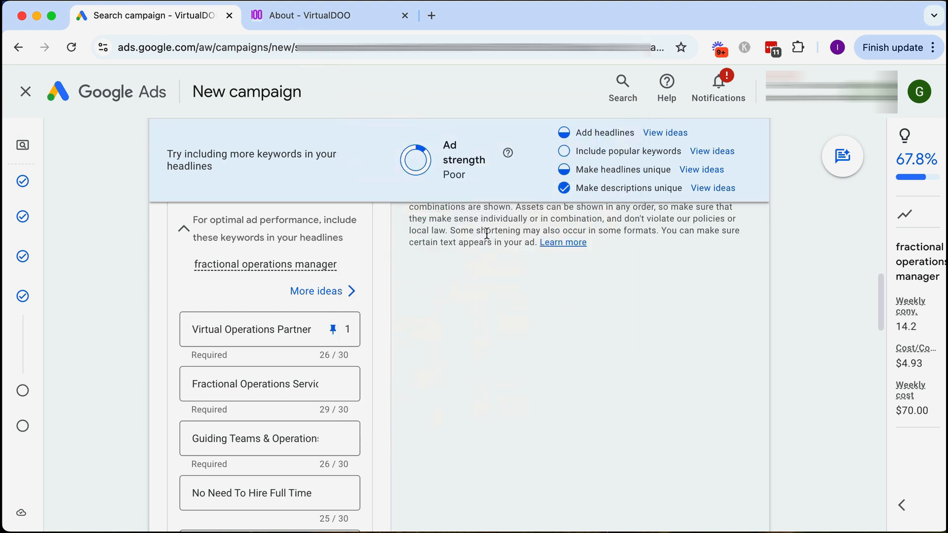
scroll(465, 328, up, 5)
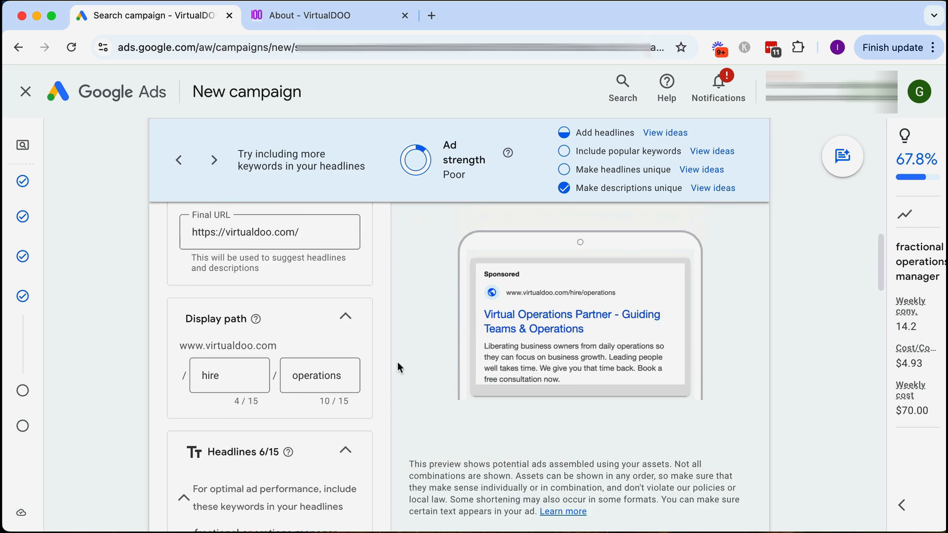
Step: Review the ad's descriptions and its optional business name and logo, sitelink and callout sections
scroll(323, 365, down, 8)
scroll(324, 362, down, 7)
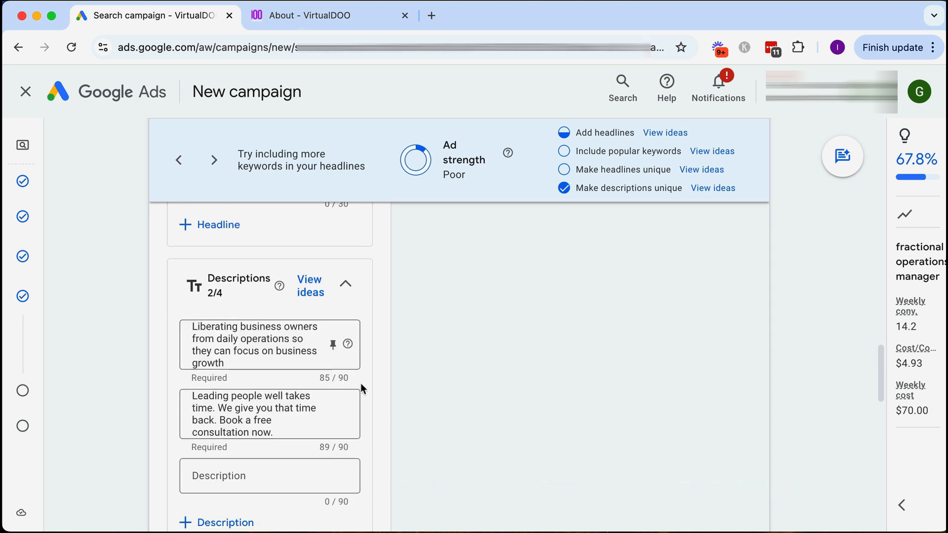
scroll(360, 384, down, 2)
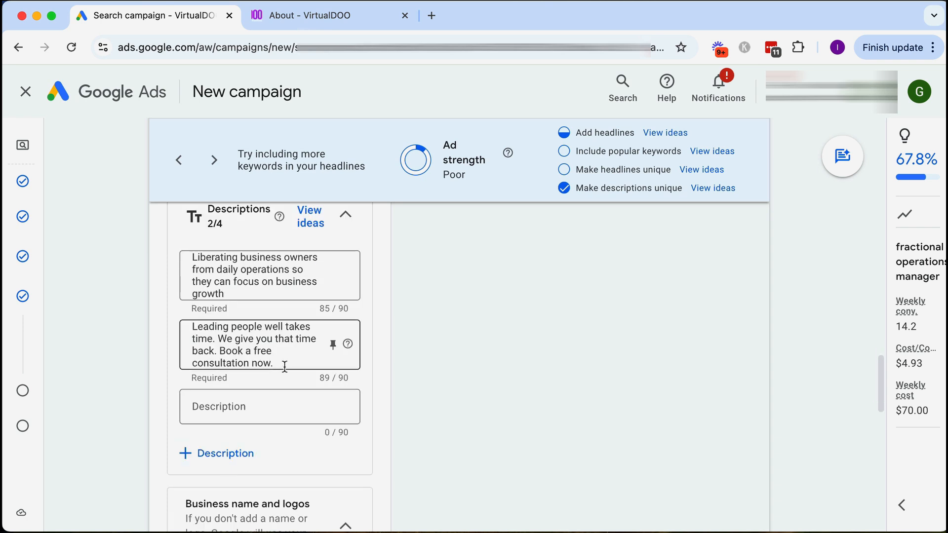
scroll(285, 365, down, 5)
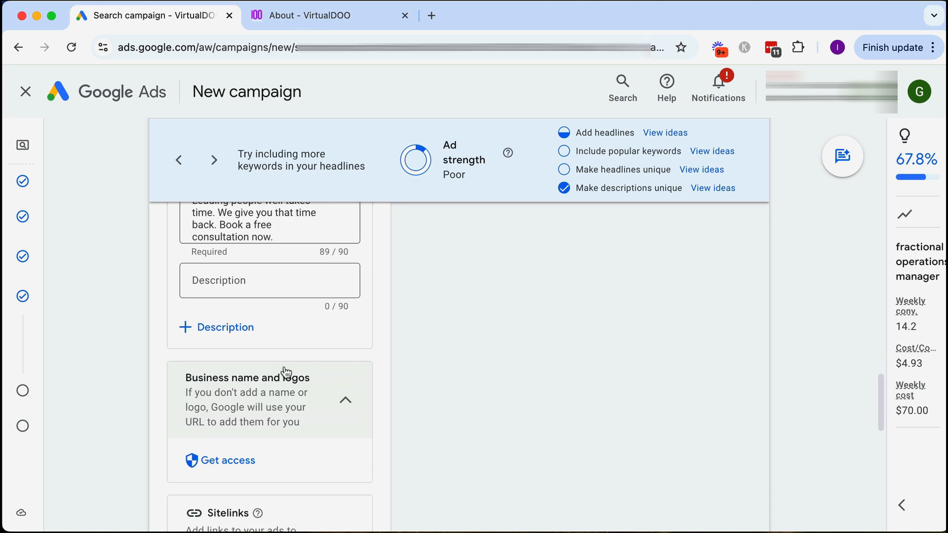
scroll(285, 362, down, 1)
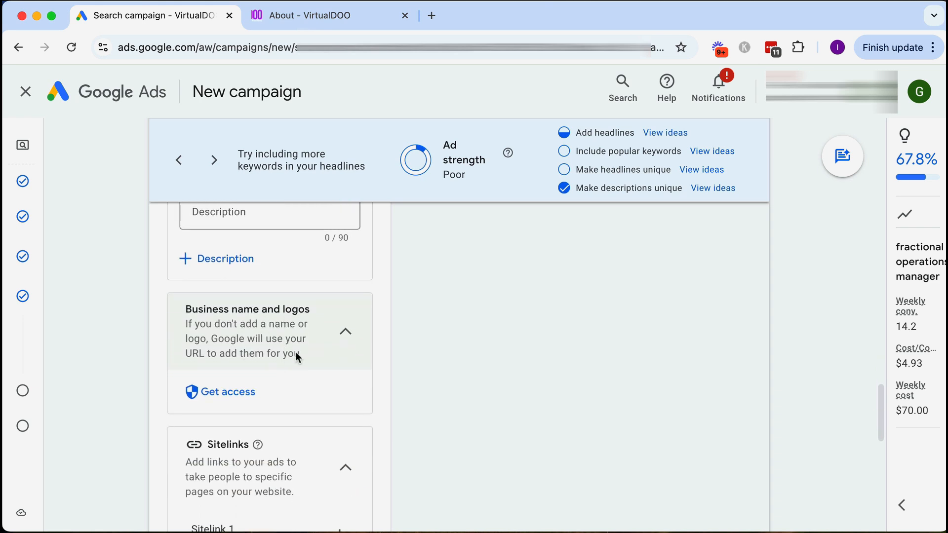
scroll(301, 366, down, 3)
scroll(309, 380, down, 2)
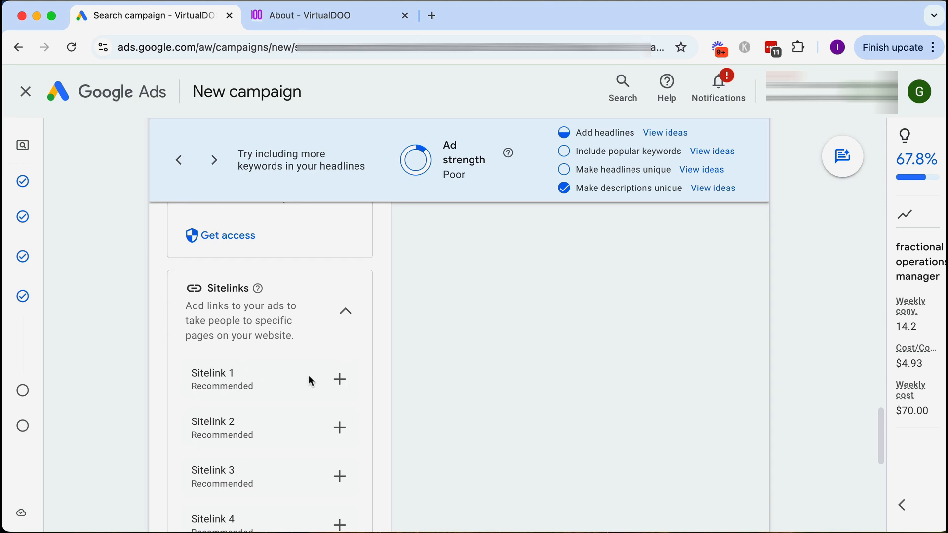
scroll(309, 379, down, 3)
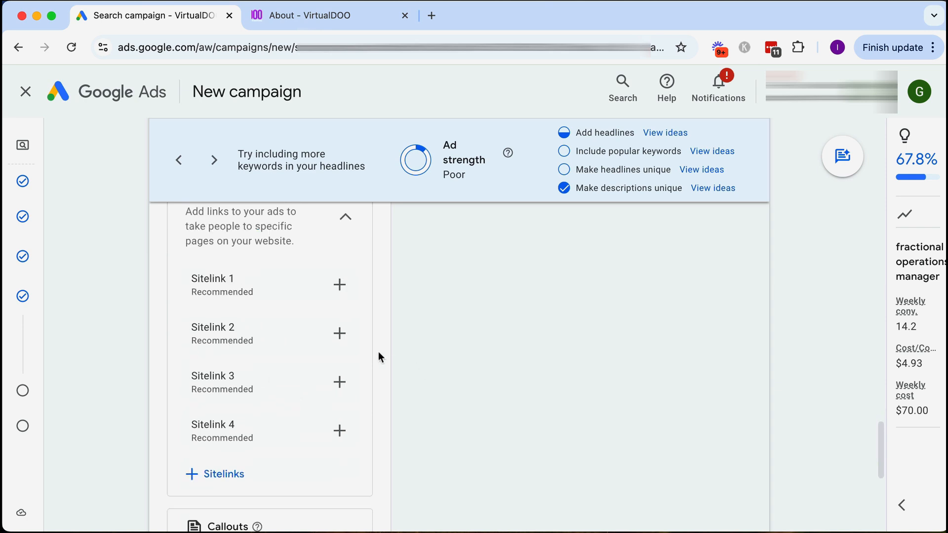
scroll(389, 337, up, 3)
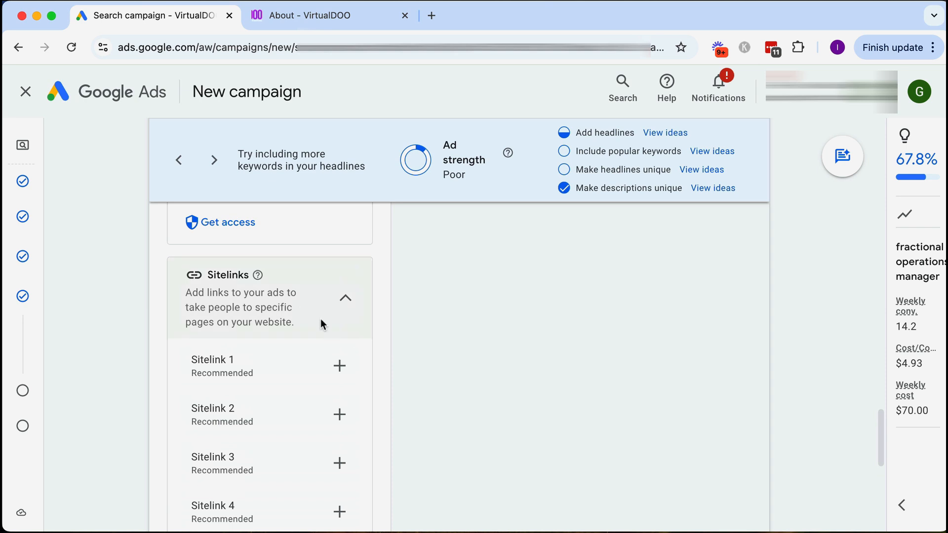
scroll(394, 339, down, 3)
scroll(395, 341, down, 3)
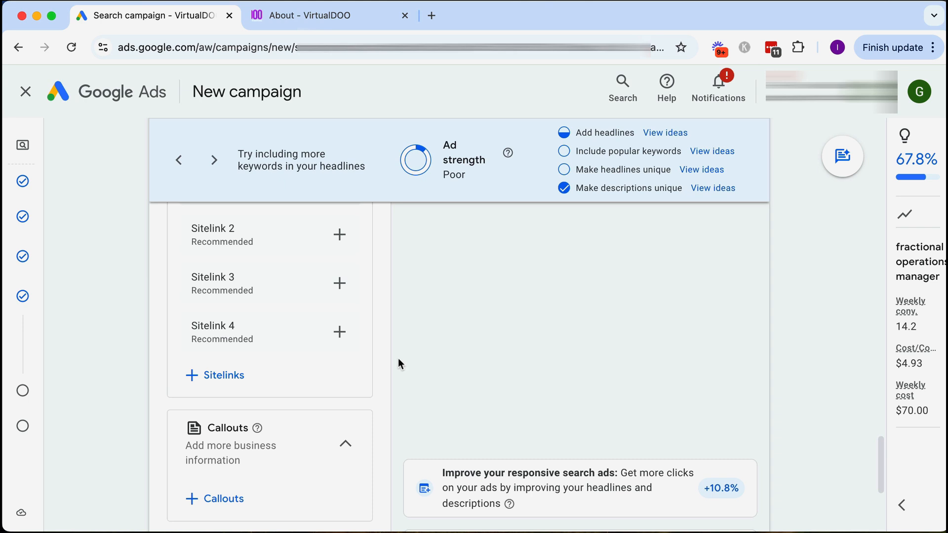
scroll(395, 359, down, 1)
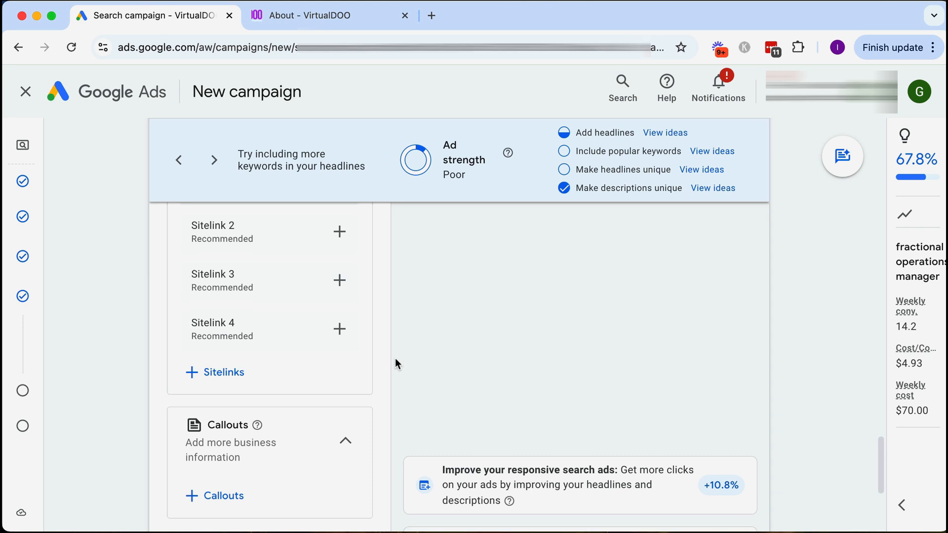
scroll(393, 357, down, 5)
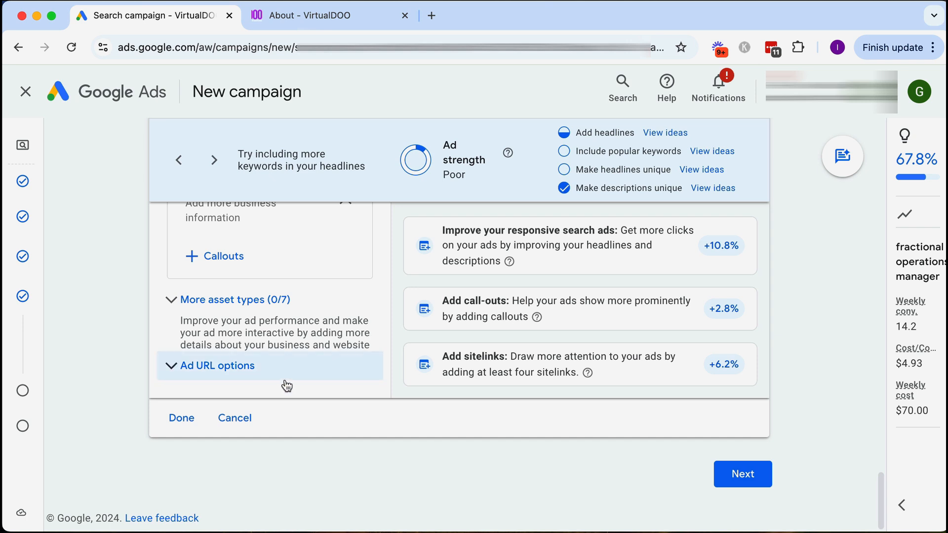
Step: Finish the ad and continue from the keywords and ads section to the campaign budget
click(182, 420)
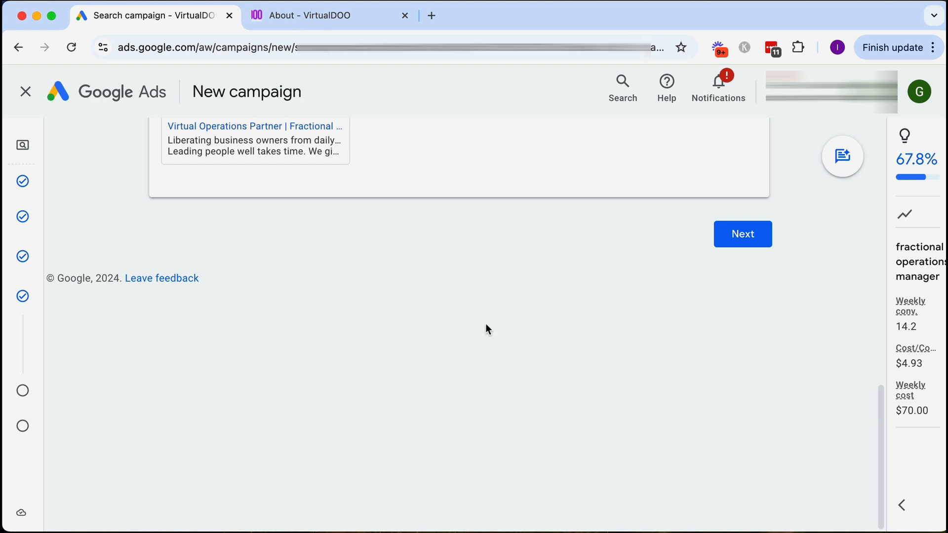
scroll(485, 324, up, 10)
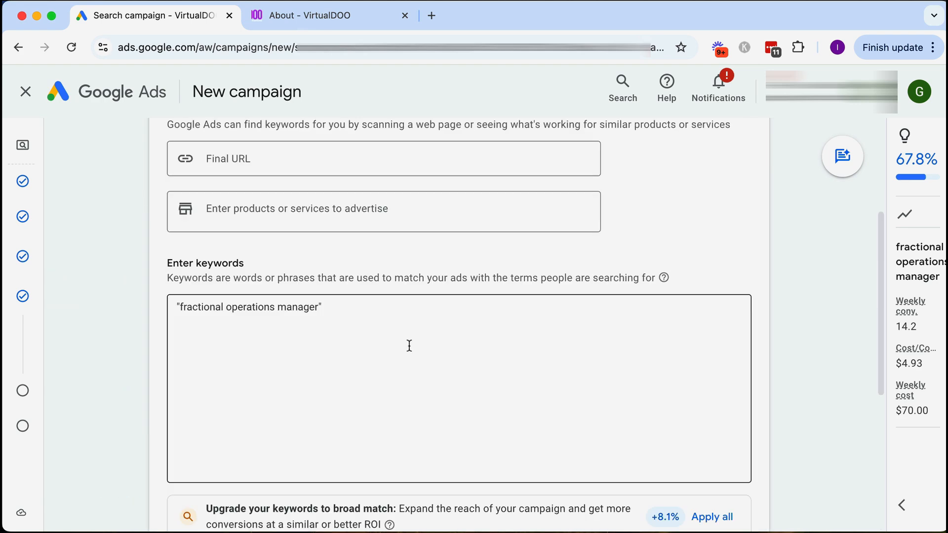
scroll(344, 331, down, 6)
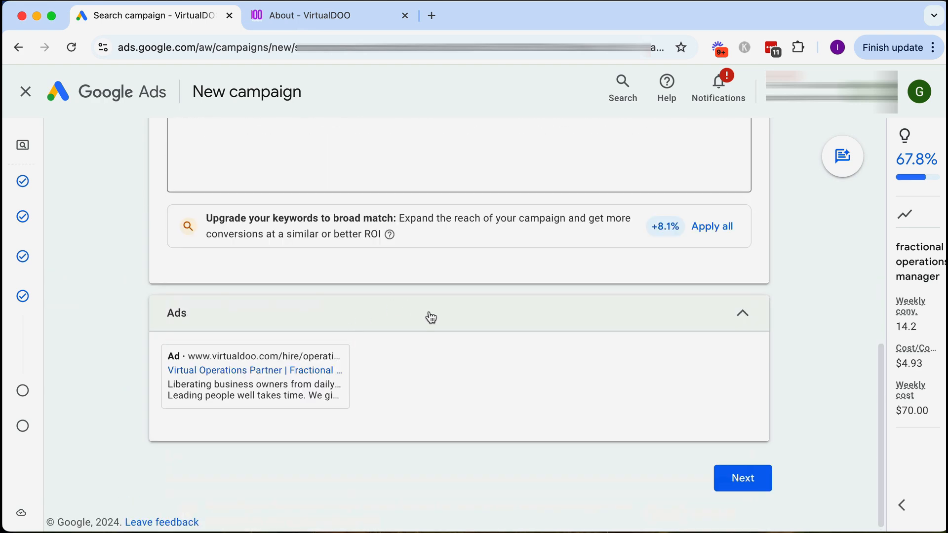
mouse_move(522, 355)
click(743, 477)
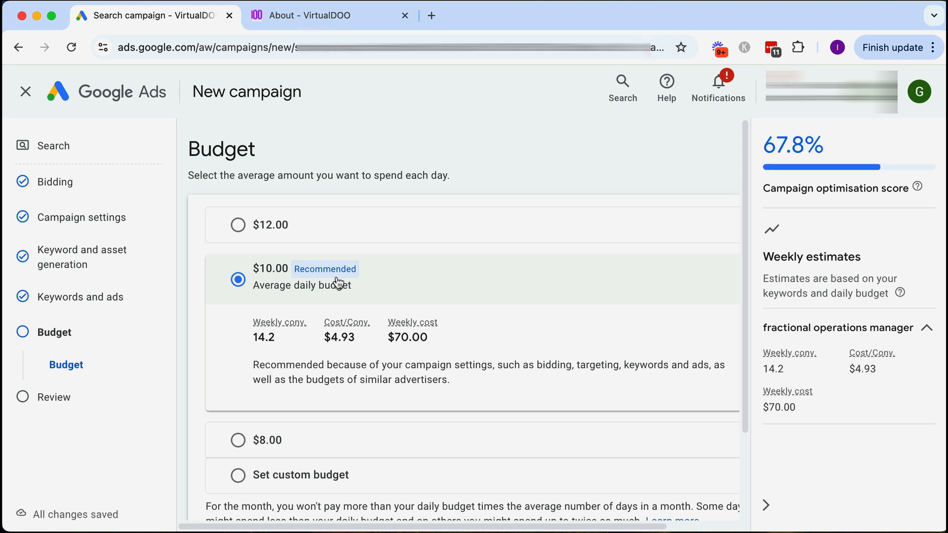
Step: Choose the recommended $10.00 average daily budget and continue to the campaign review
scroll(338, 283, down, 2)
click(287, 424)
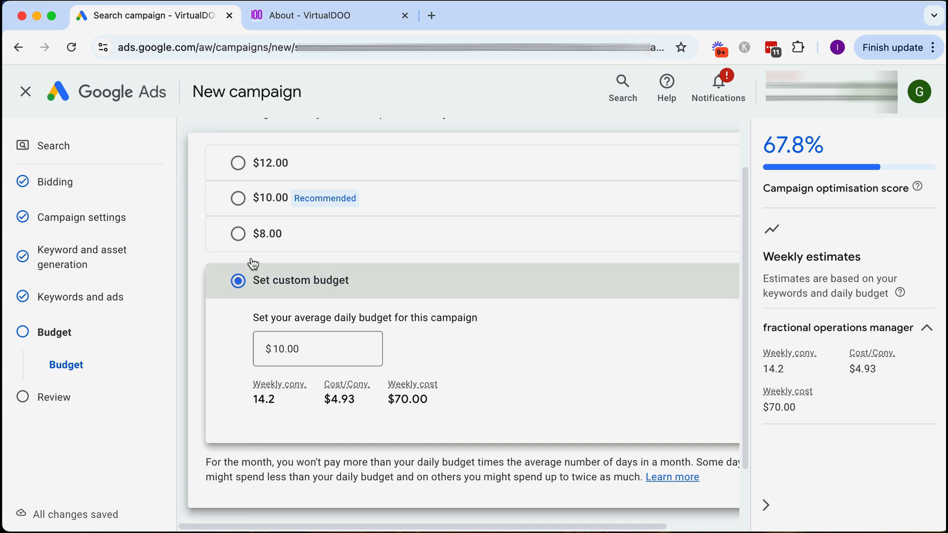
click(238, 198)
scroll(543, 368, down, 2)
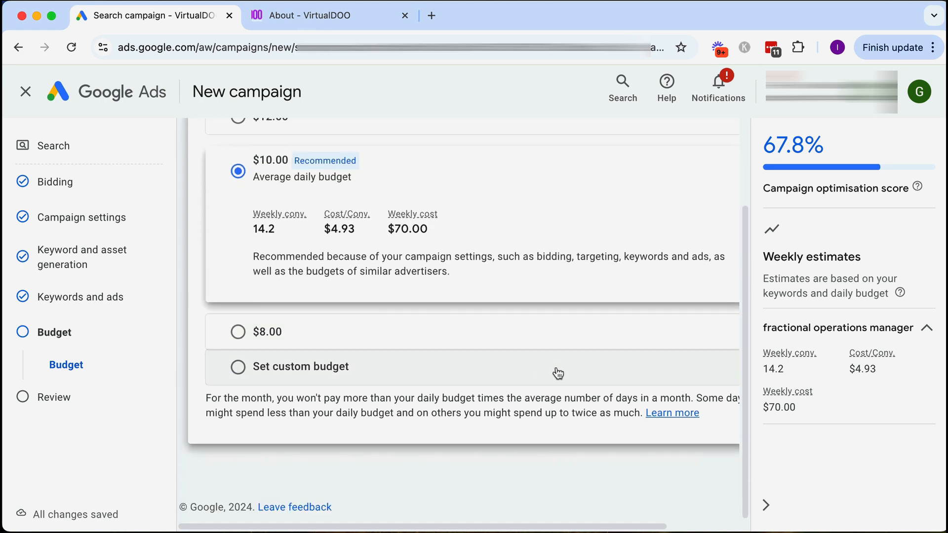
click(766, 505)
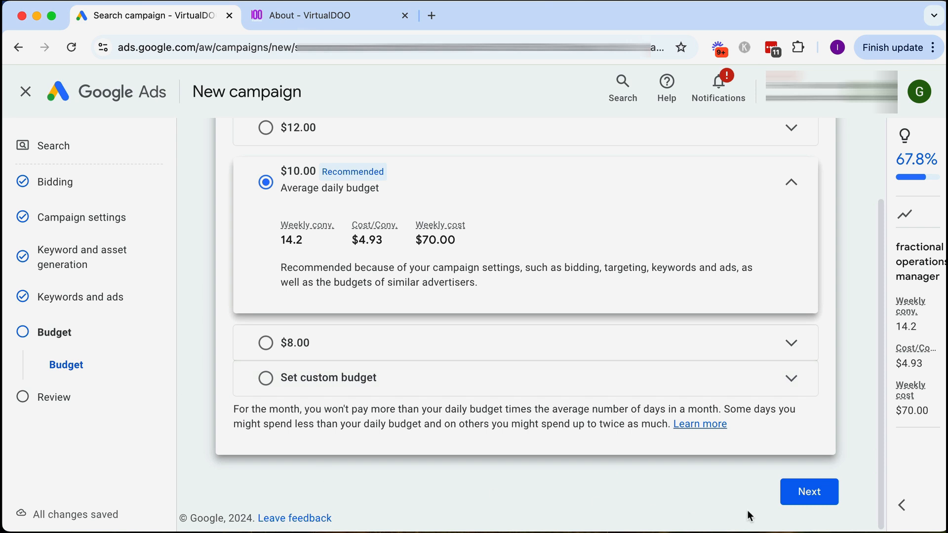
click(789, 495)
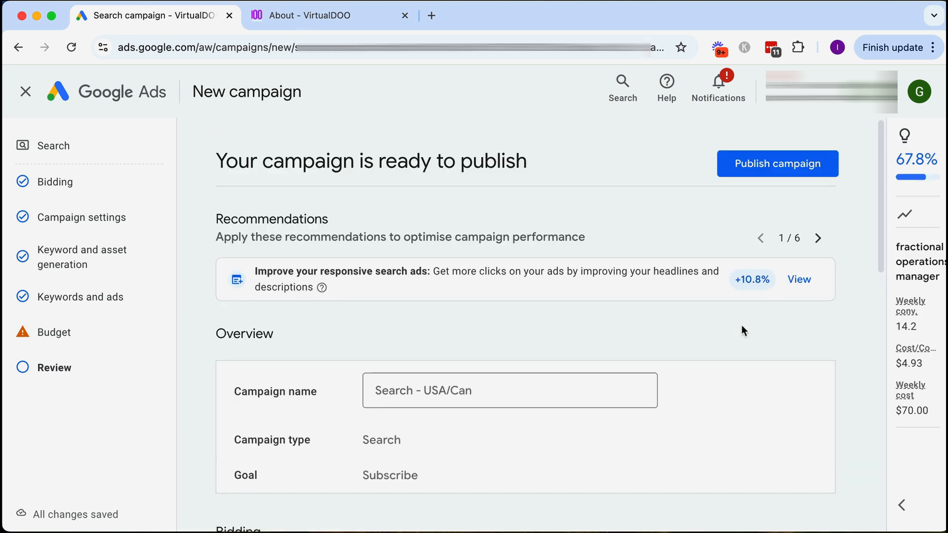
Step: Check the campaign summary, publish the Search - USA/Can campaign, and open the account's campaign list
scroll(656, 303, down, 1)
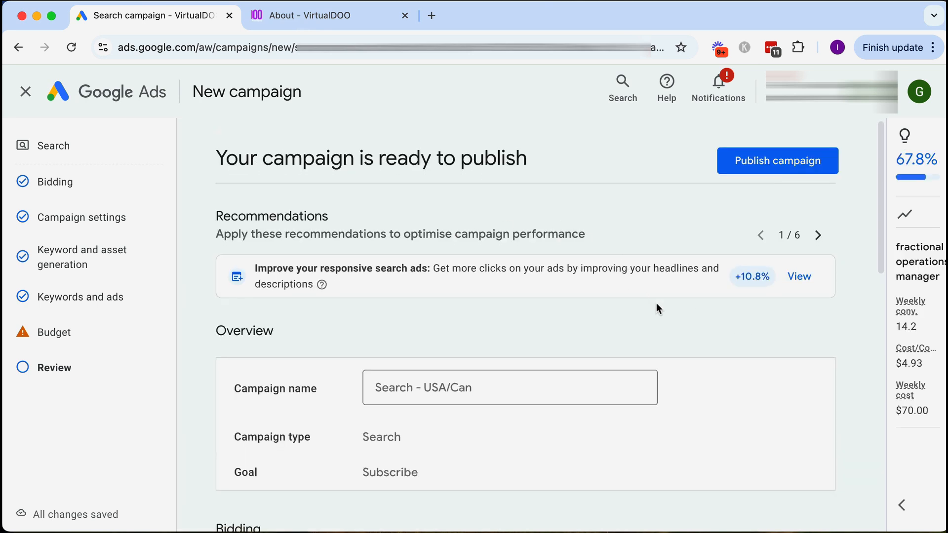
scroll(601, 364, down, 7)
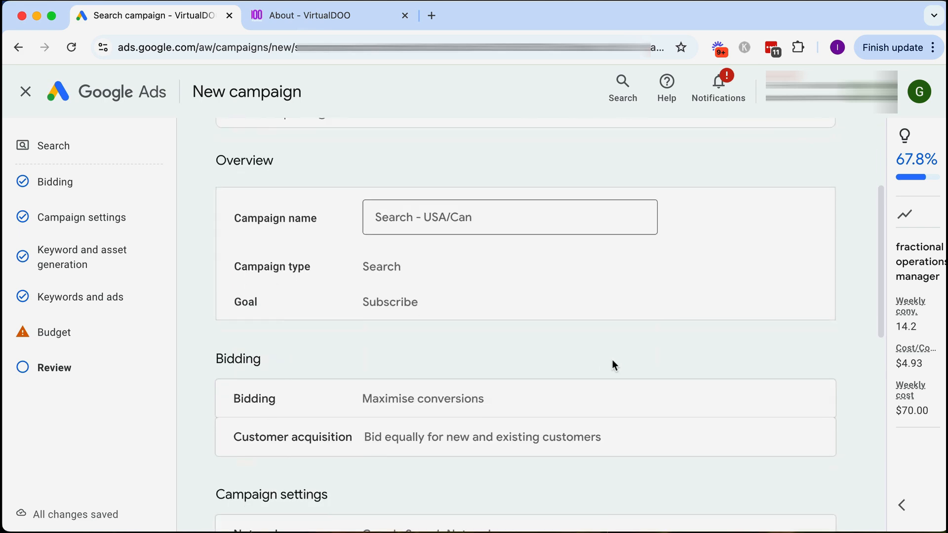
scroll(613, 366, down, 2)
scroll(612, 363, down, 5)
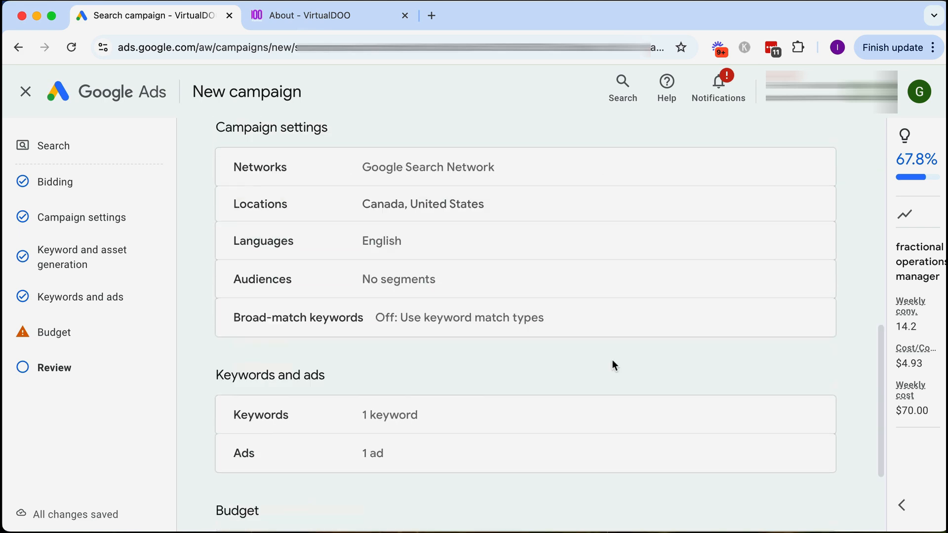
scroll(612, 364, up, 14)
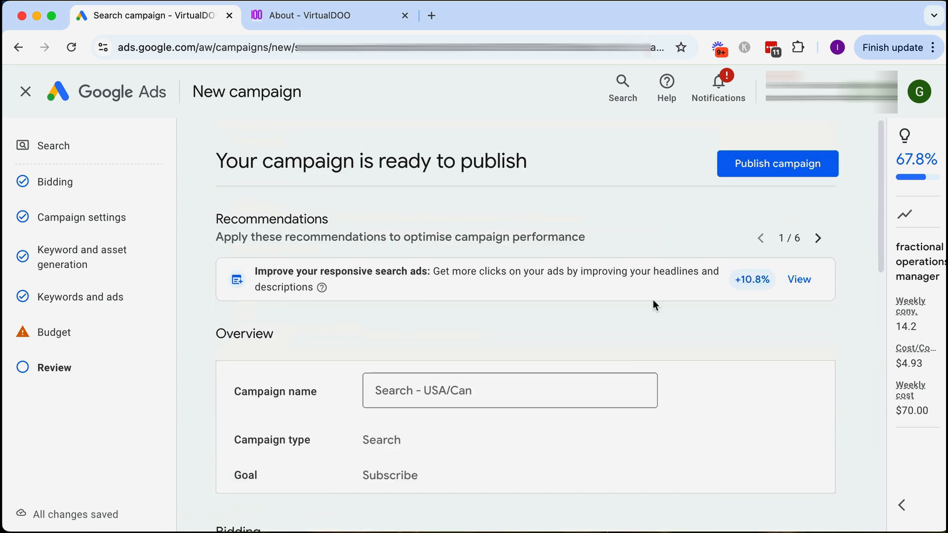
click(772, 172)
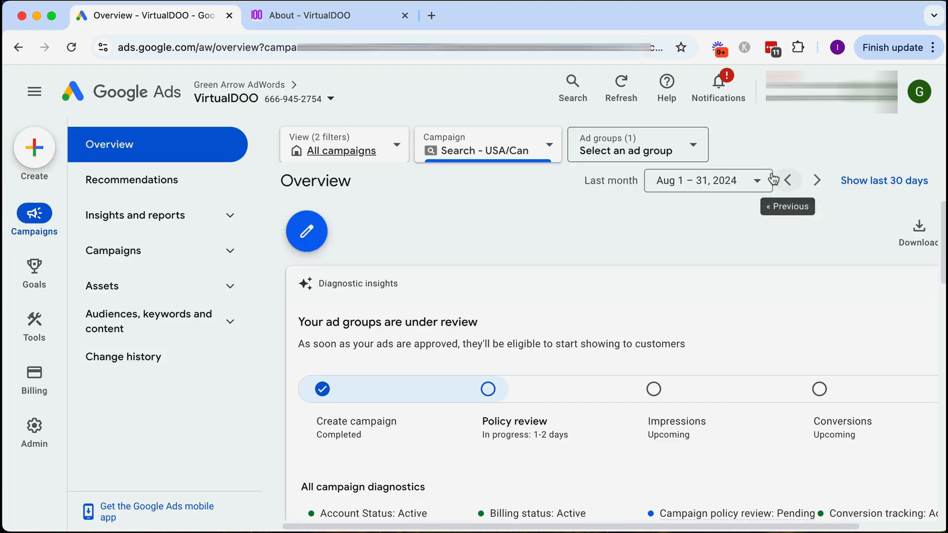
click(177, 255)
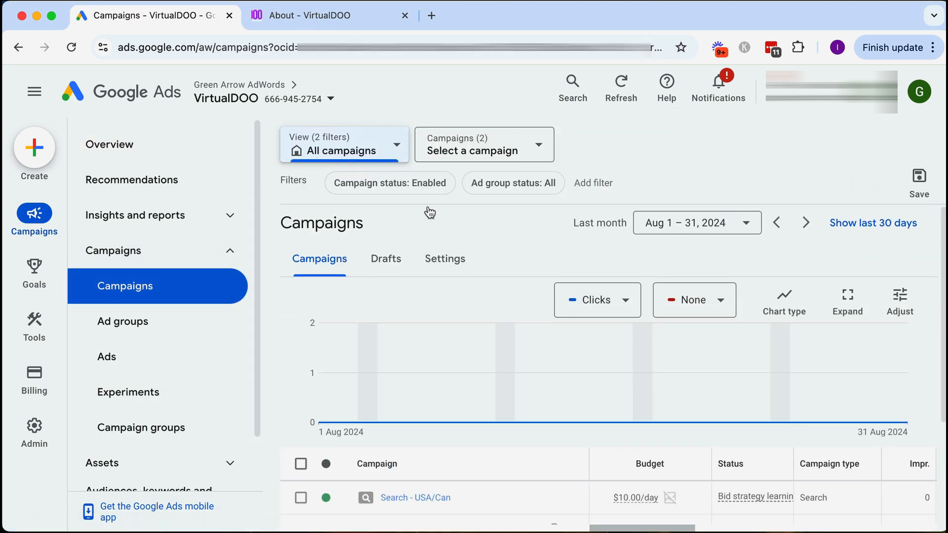
Step: Open the Search - USA/Can campaign from the campaign list and bring up its campaign settings
scroll(536, 335, down, 3)
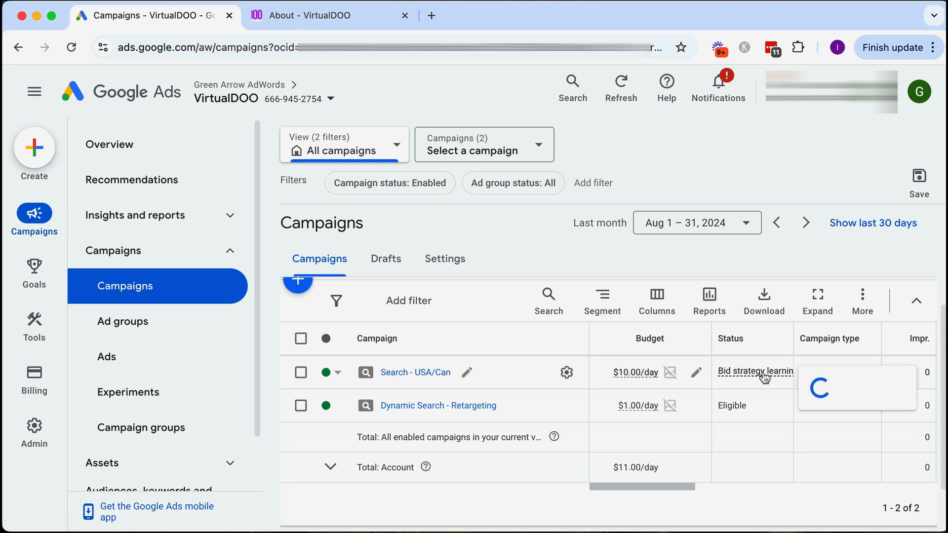
click(432, 374)
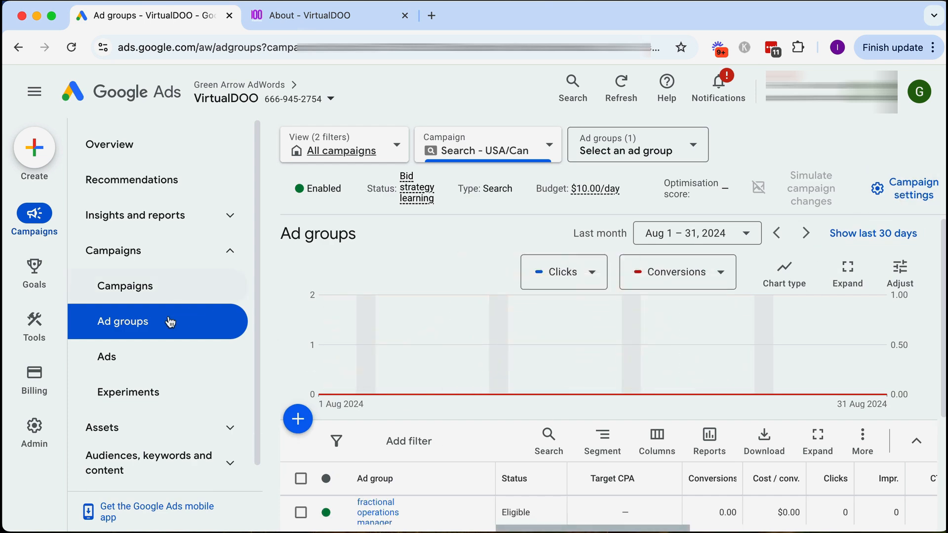
click(905, 194)
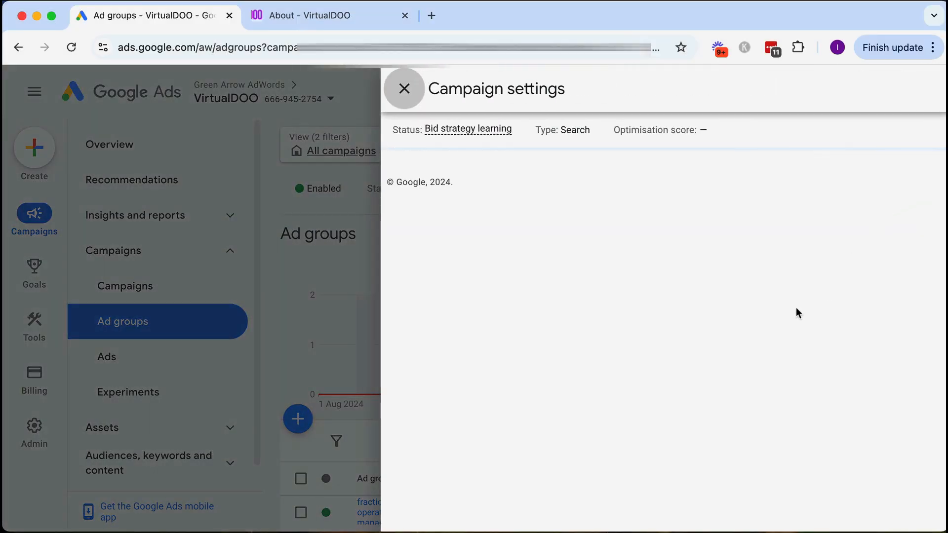
Step: Change the campaign's bid strategy to Manual CPC with Enhanced CPC turned off, save it and close the settings
scroll(778, 331, down, 3)
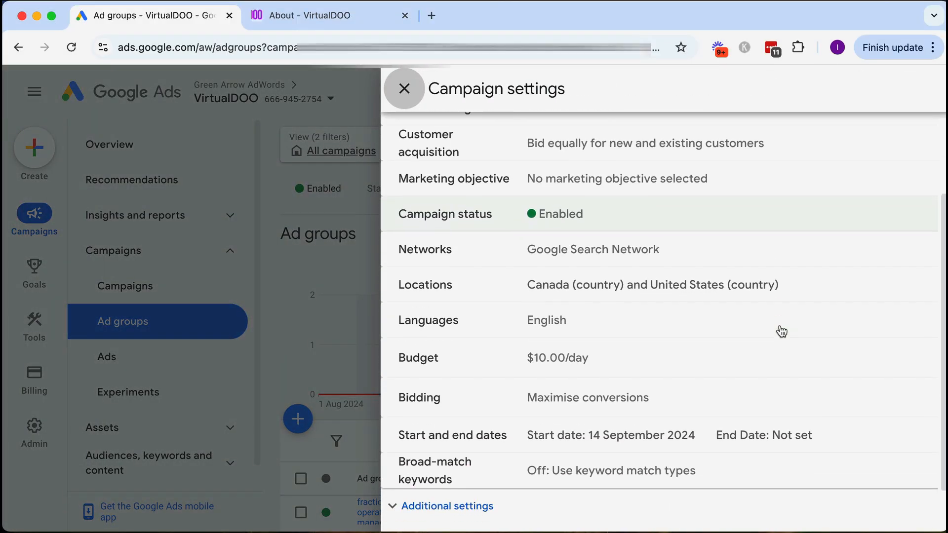
click(595, 374)
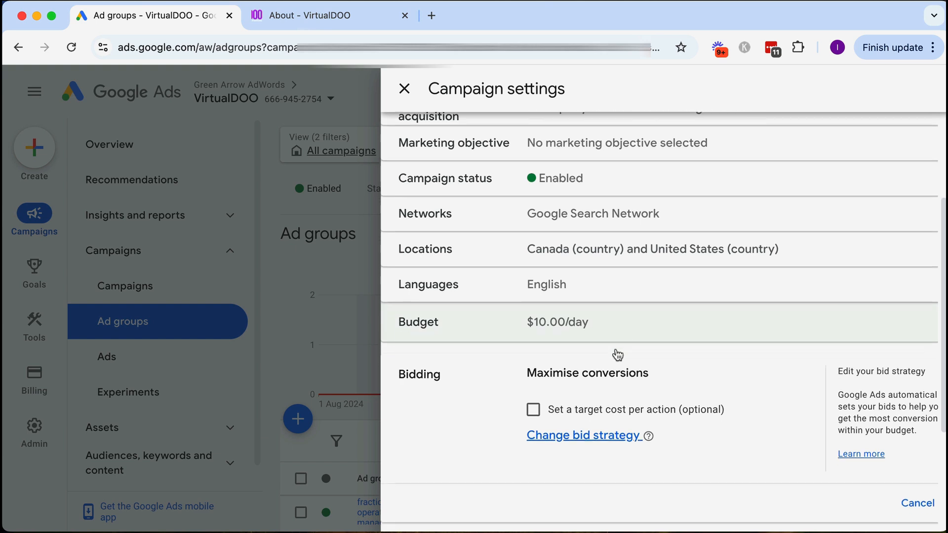
click(547, 364)
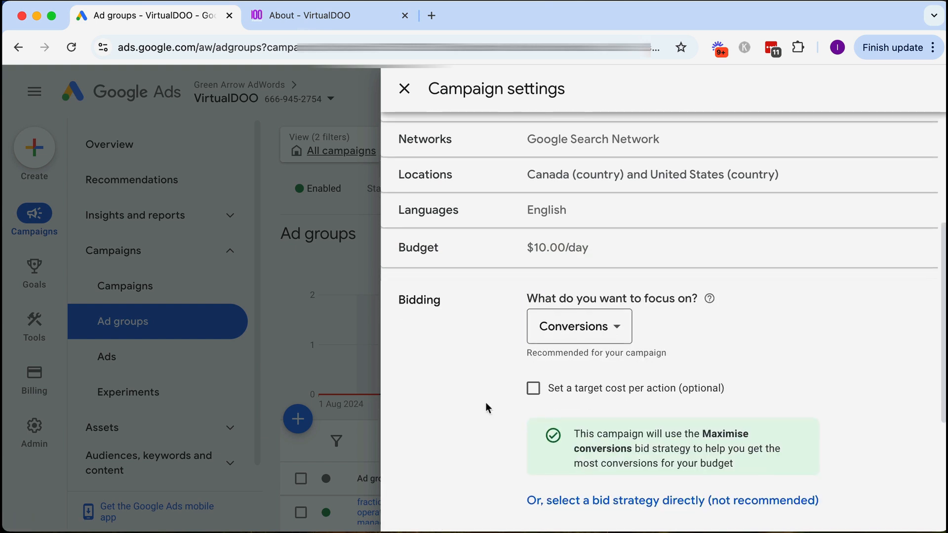
scroll(508, 425, down, 2)
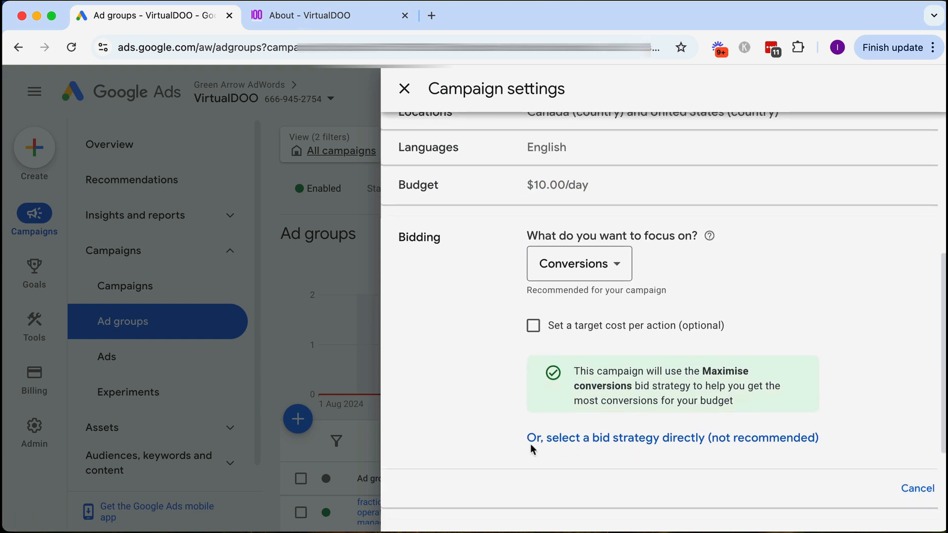
click(628, 438)
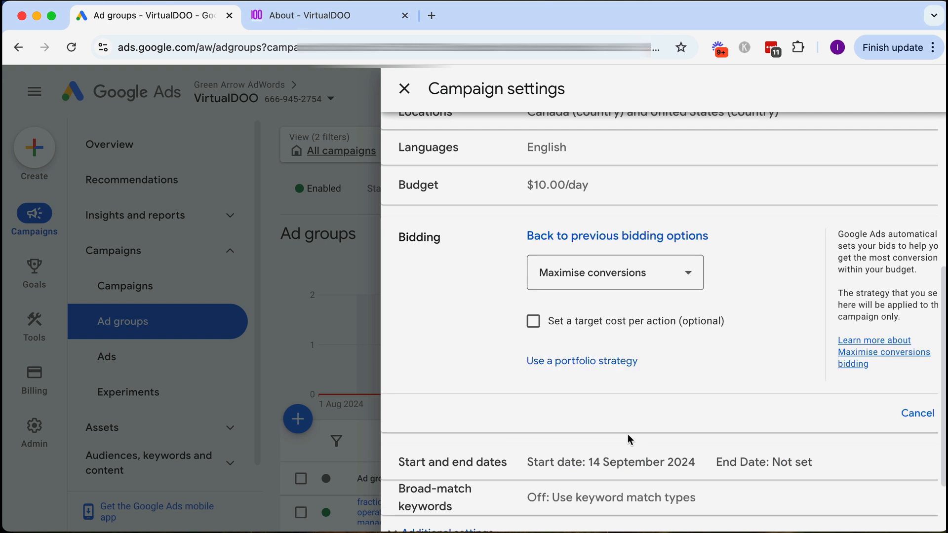
click(596, 278)
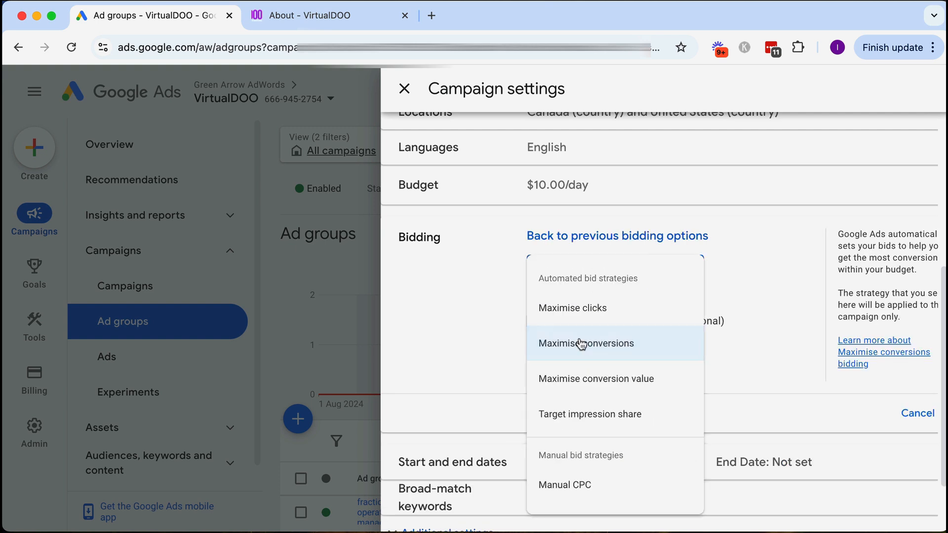
click(580, 490)
click(536, 319)
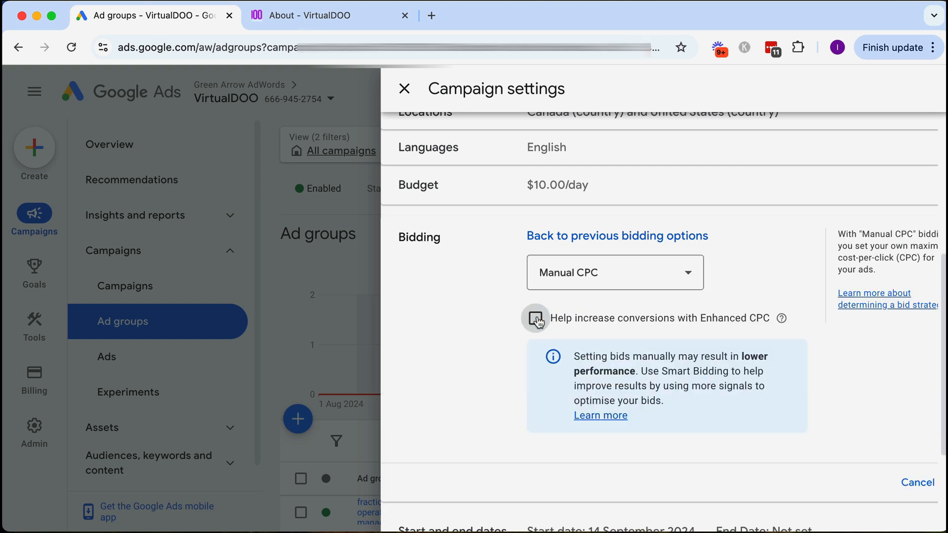
drag(945, 296, 947, 296)
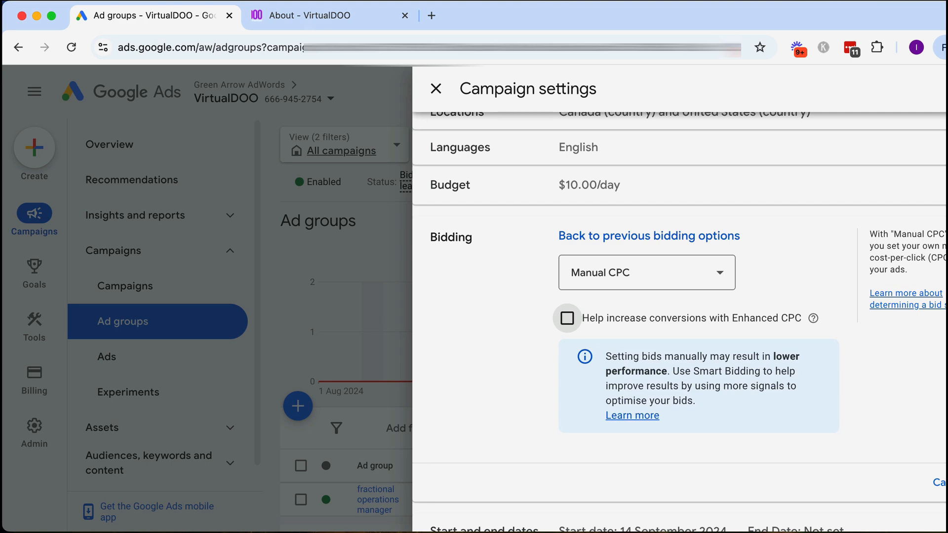
drag(947, 345, 945, 346)
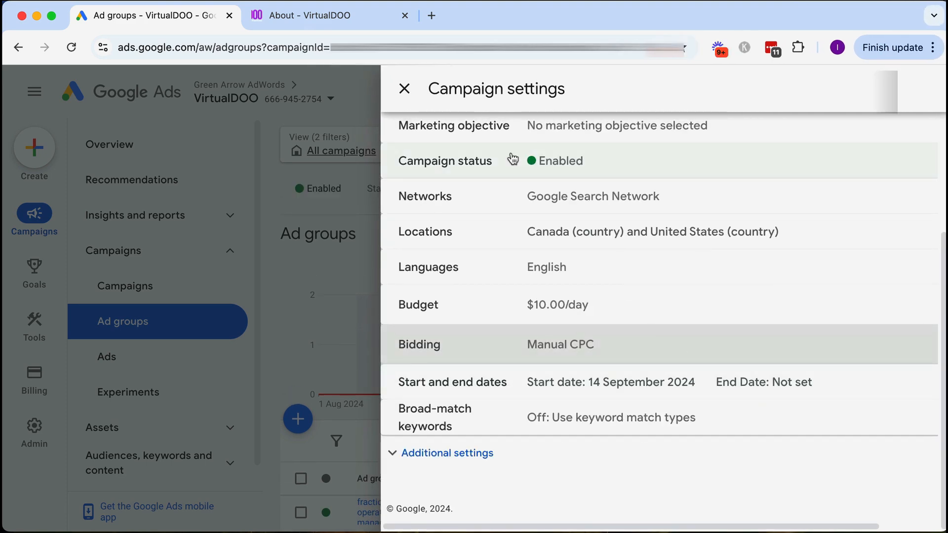
click(404, 88)
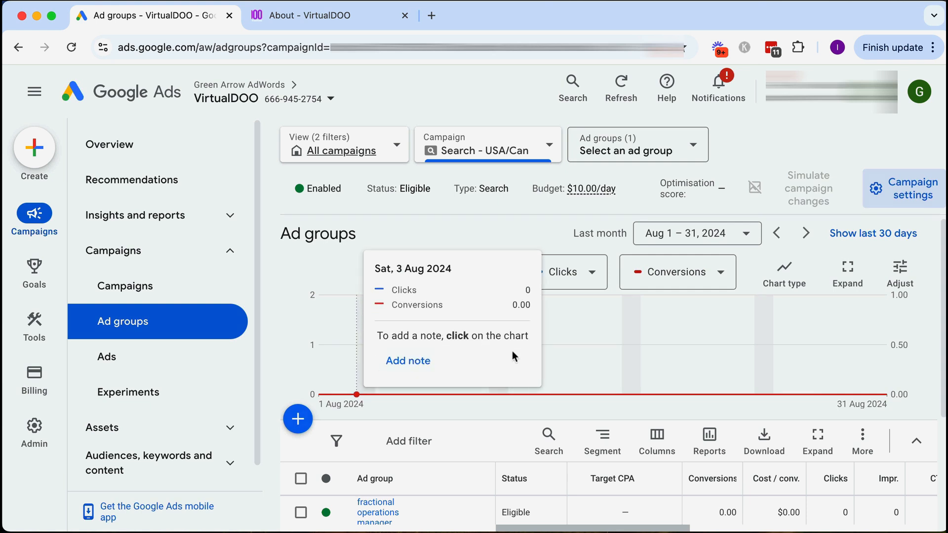
Step: Reload the ad groups page and open the fractional operations manager ad group's search keywords
click(72, 48)
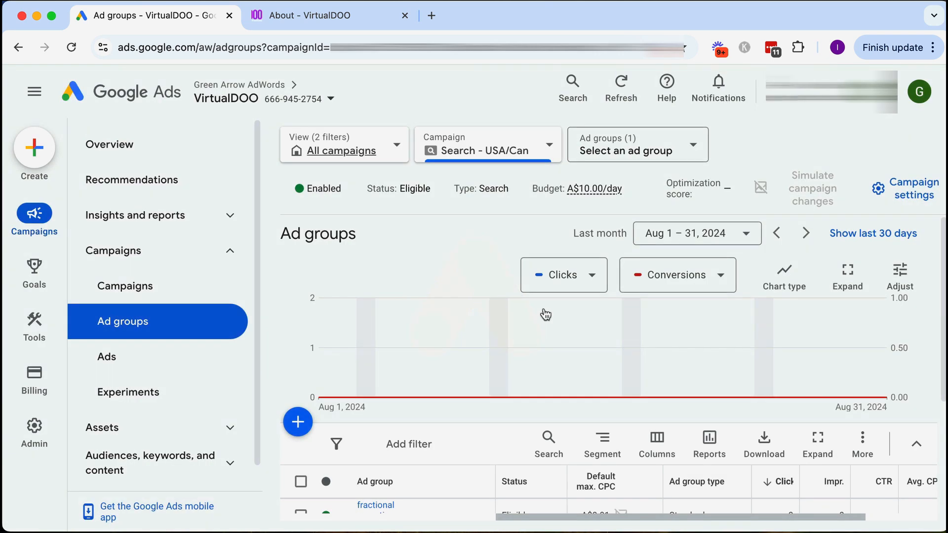
mouse_move(615, 419)
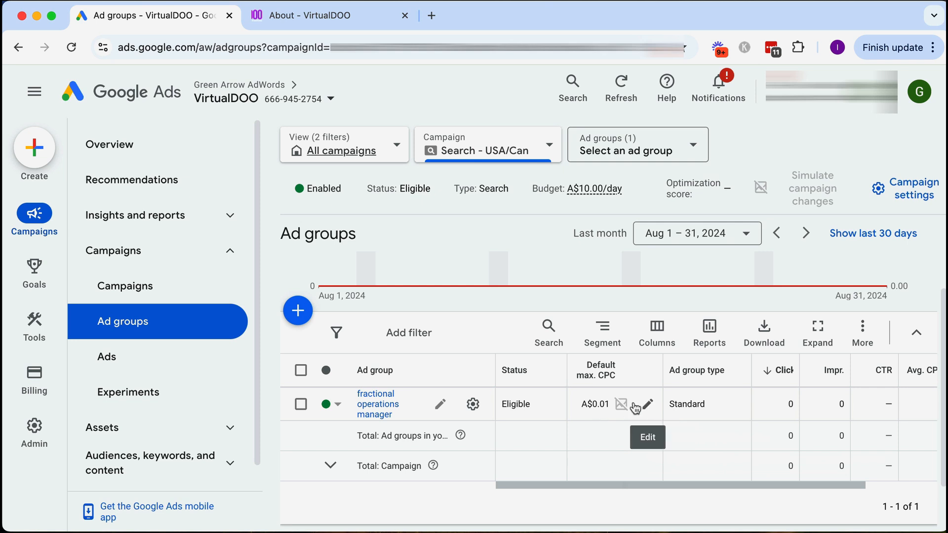
click(383, 410)
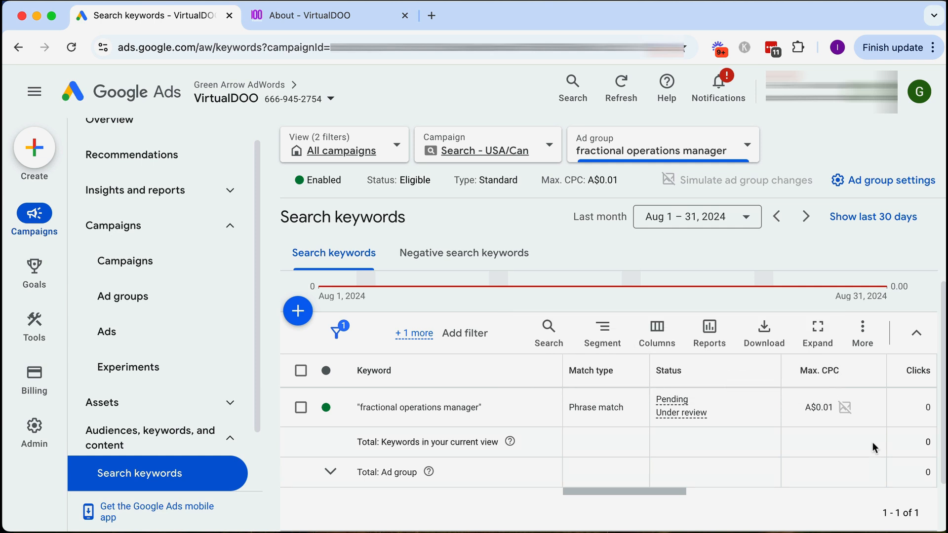
Step: Set a keyword-specific max. CPC of A$1.00 for "fractional operations manager" and confirm the large increase
click(872, 410)
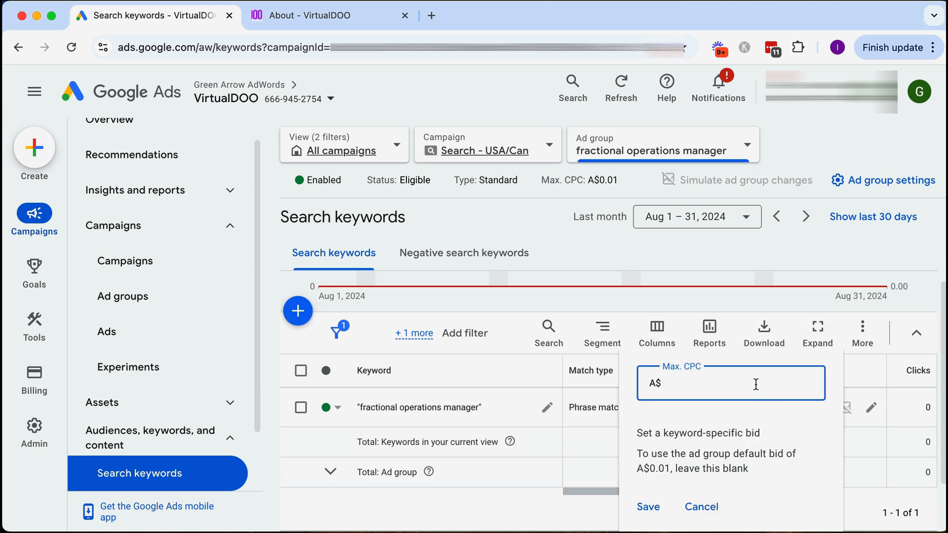
text(1)
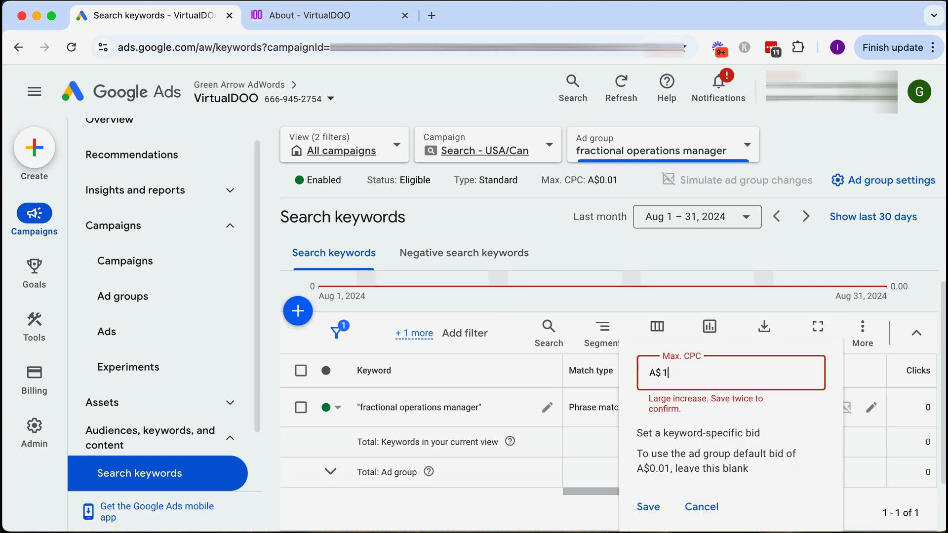
click(646, 508)
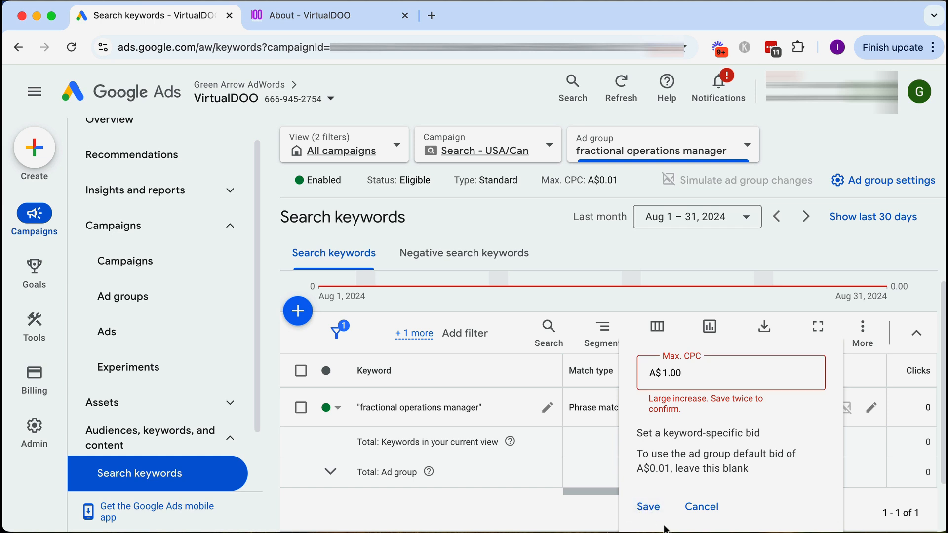
click(650, 509)
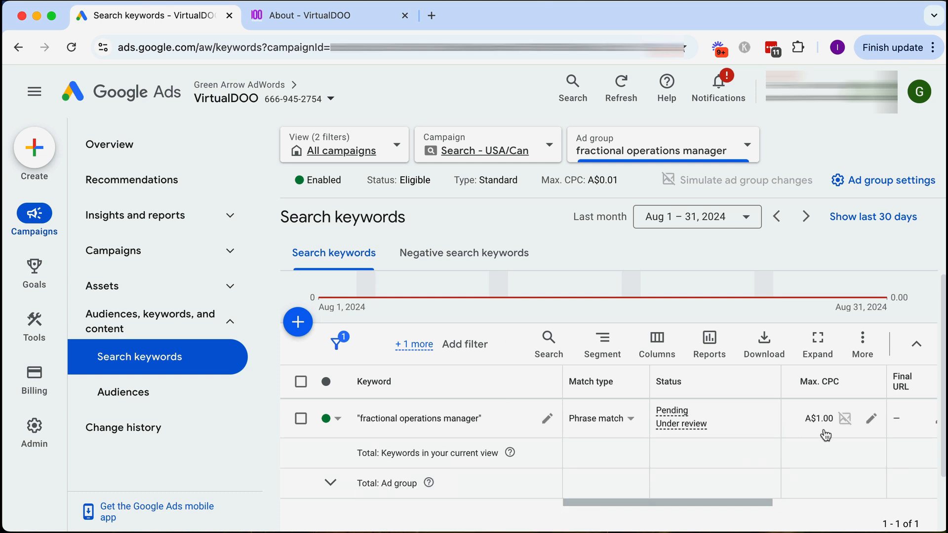
Step: Return to the campaign list and view the Search - USA/Can campaign's budget editor, closing it without changes
click(146, 258)
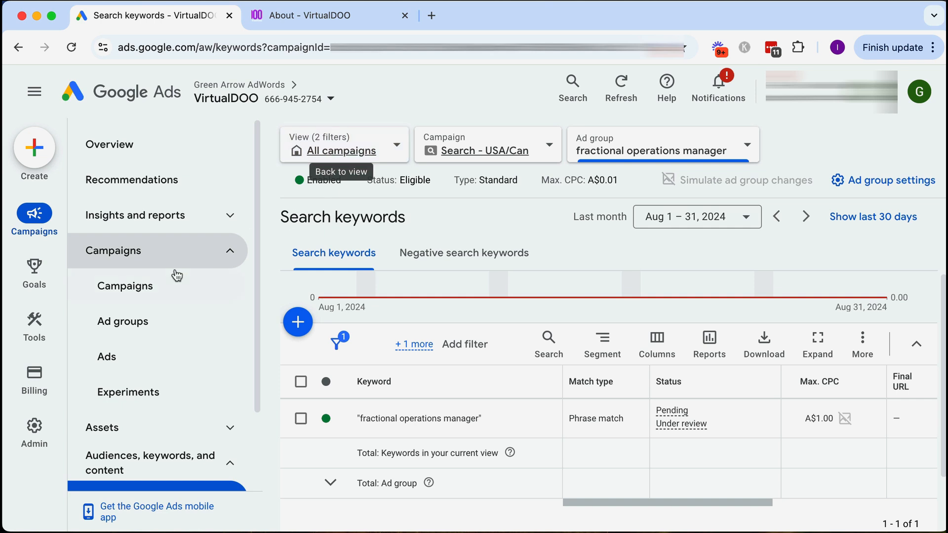
click(183, 296)
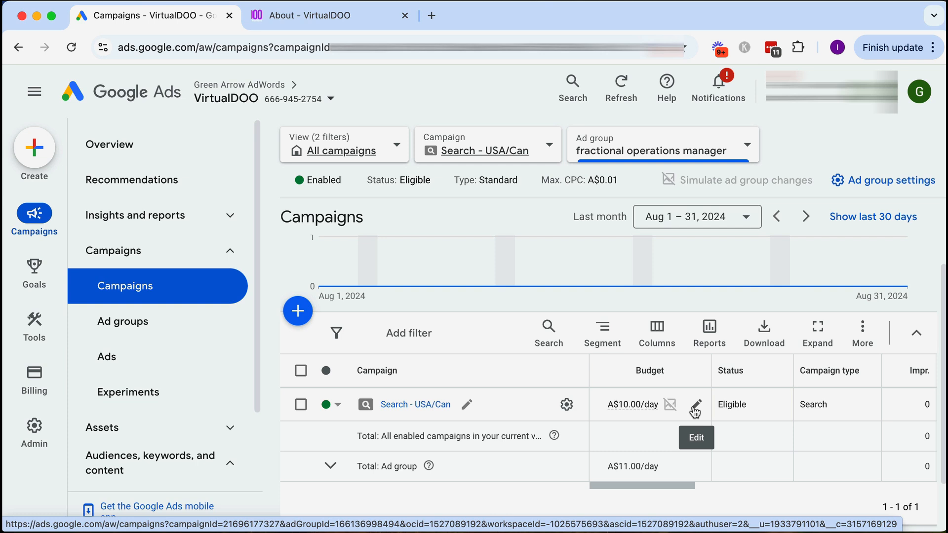
click(695, 405)
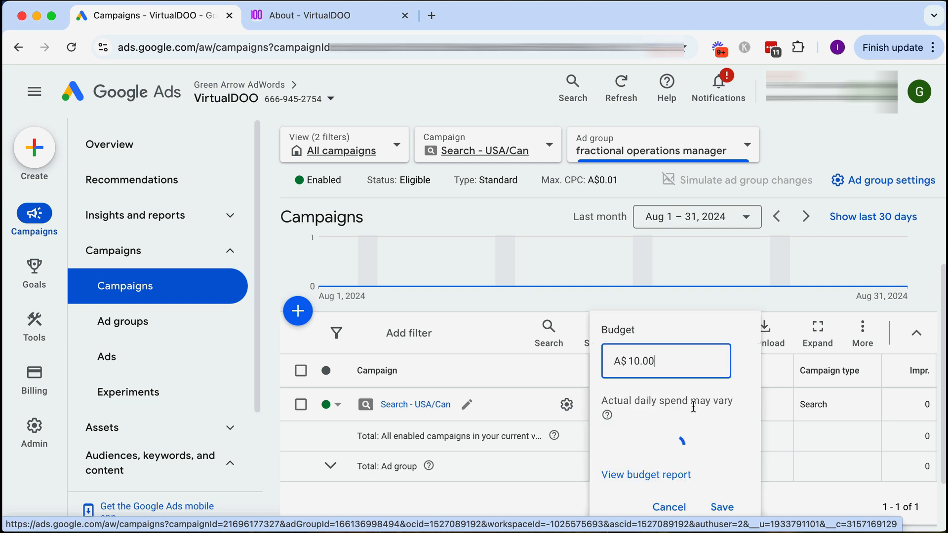
click(668, 508)
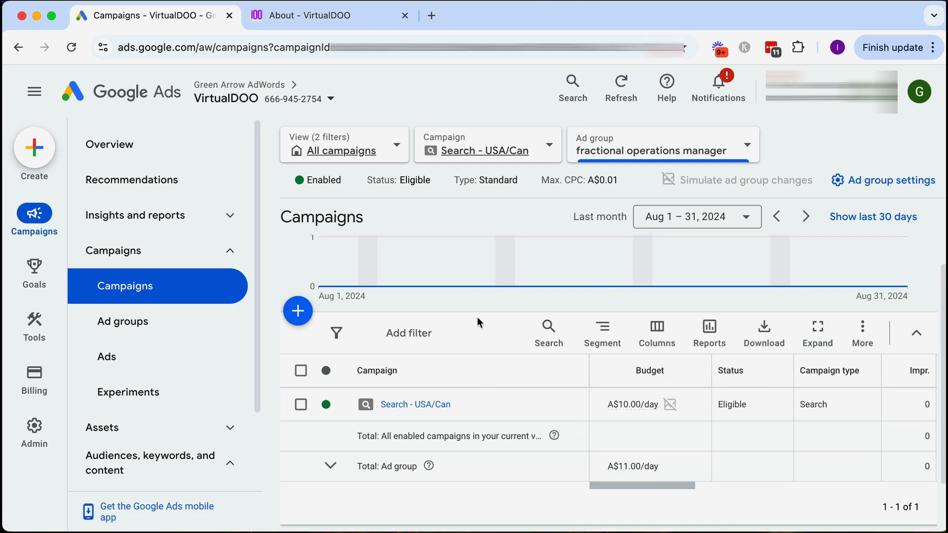